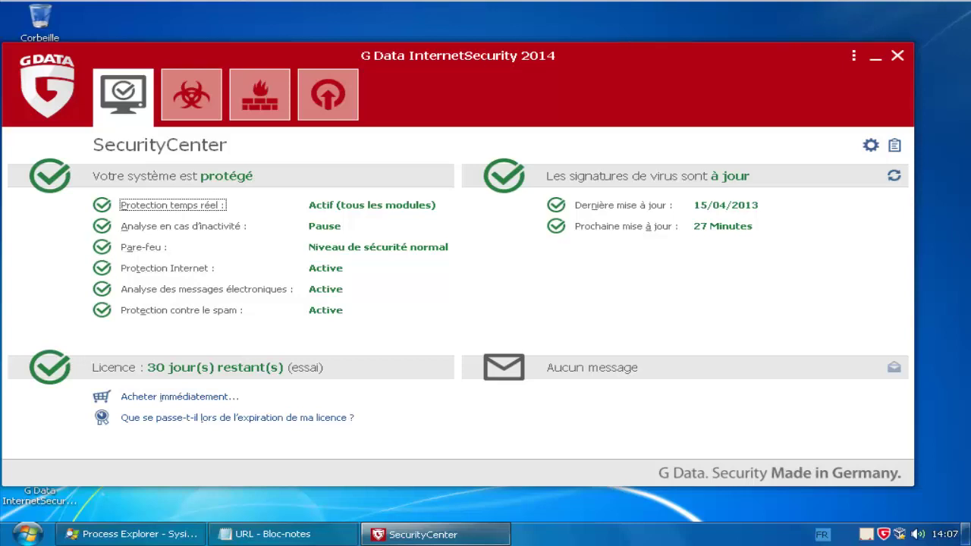
# Step: Review the Antivirus, Pare-feu and Autostart Manager modules, and return to the SecurityCenter overview
pyautogui.click(191, 95)
pyautogui.click(191, 94)
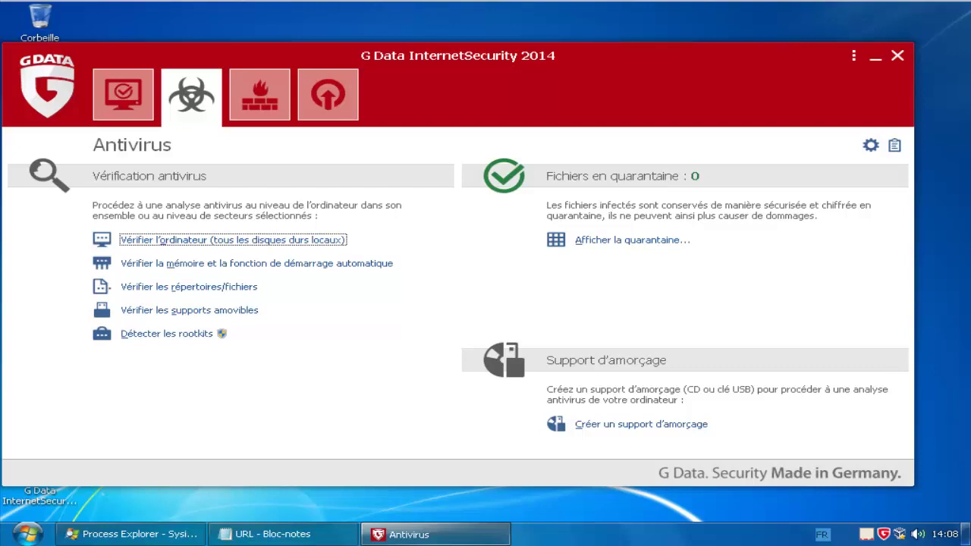
pyautogui.click(259, 95)
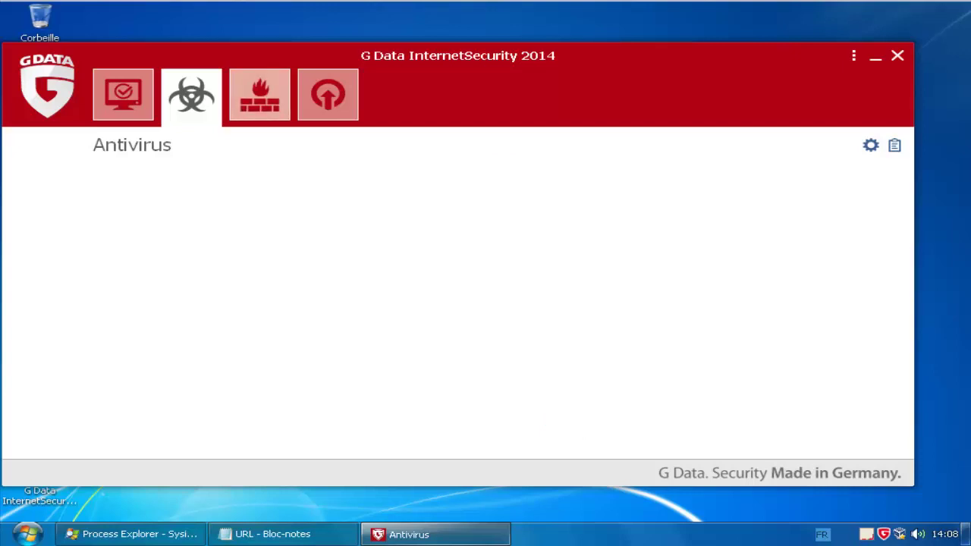
pyautogui.click(259, 95)
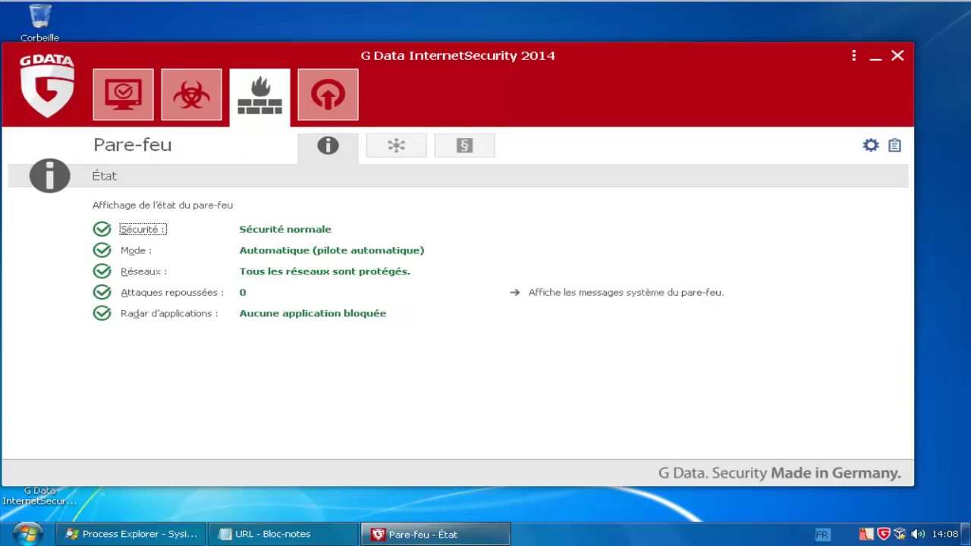
pyautogui.click(328, 94)
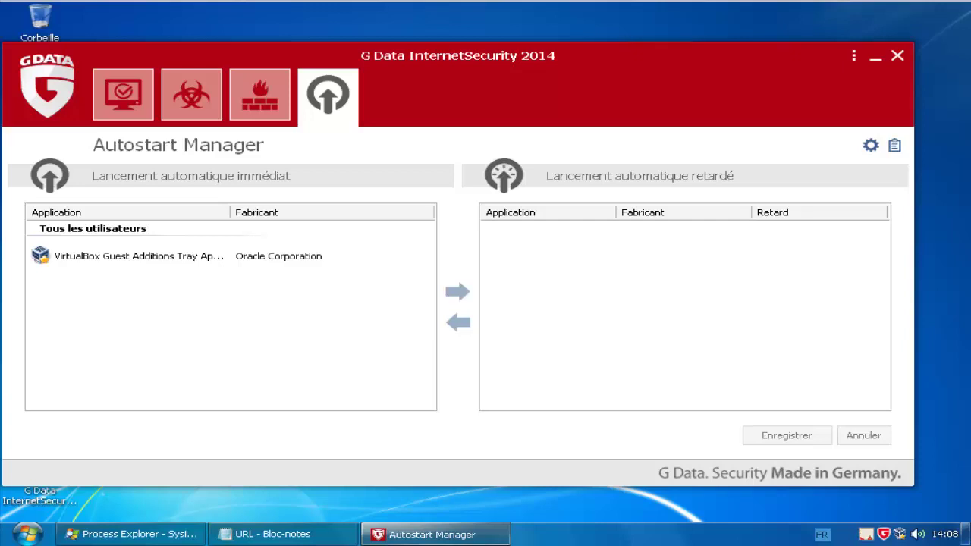
pyautogui.click(123, 95)
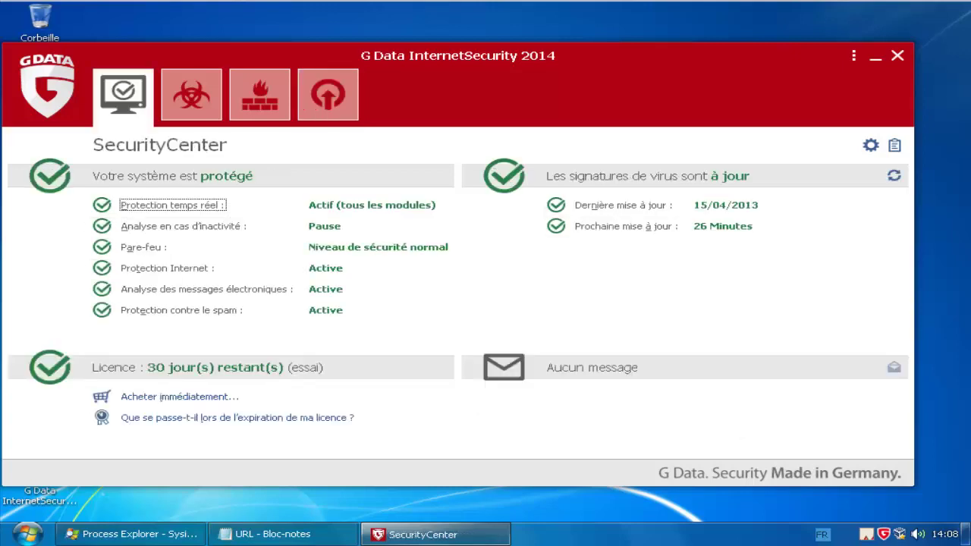
# Step: Examine the real-time protection settings with their advanced Gardien options, and the manual antivirus scan settings
pyautogui.click(870, 145)
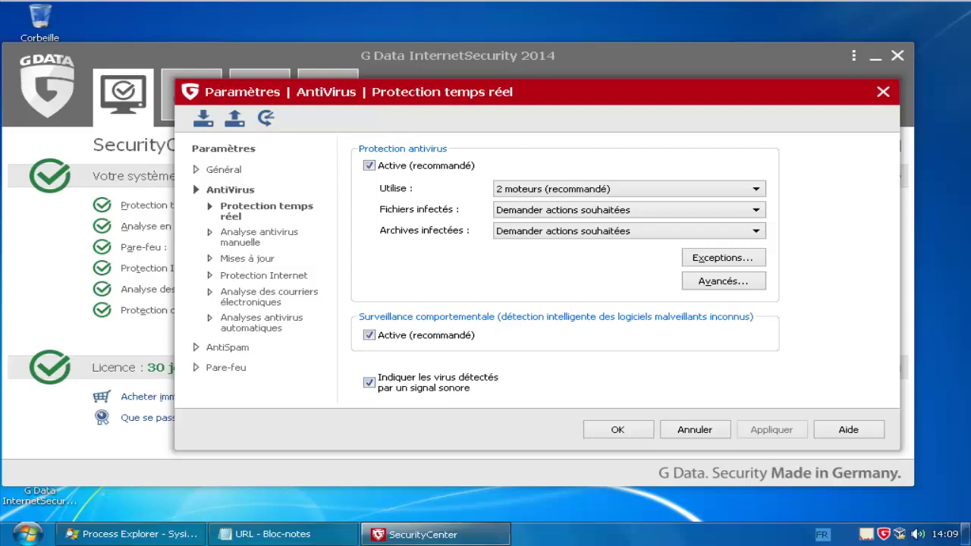
pyautogui.click(724, 281)
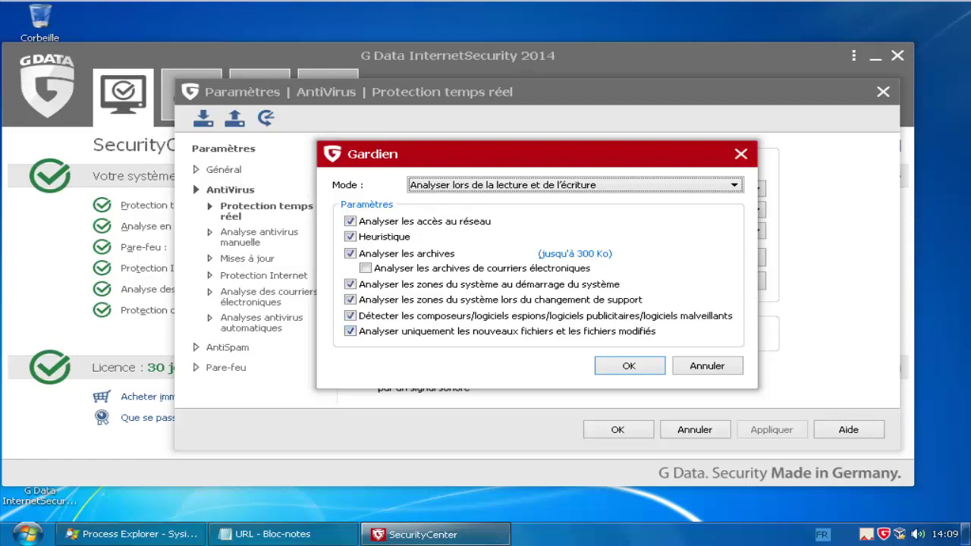
pyautogui.click(707, 366)
pyautogui.press('Return')
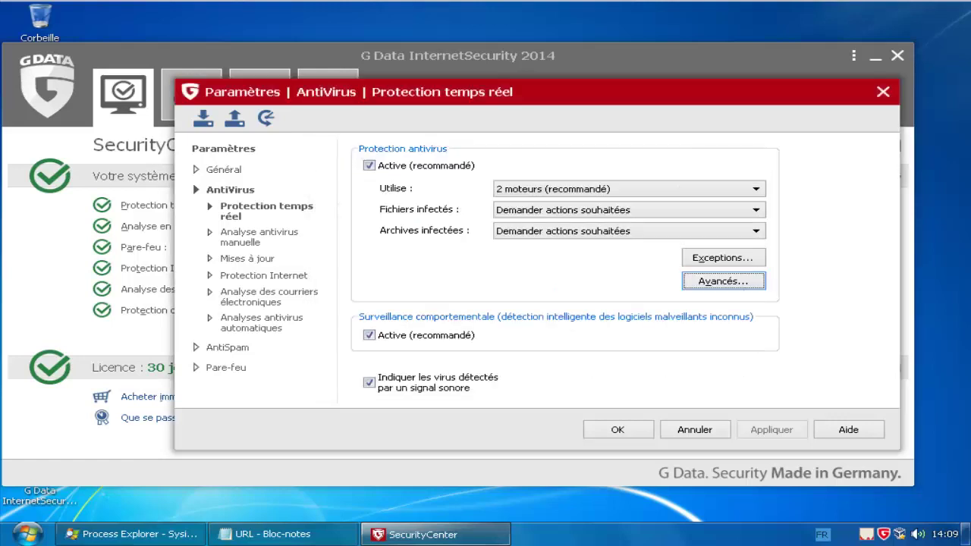
pyautogui.click(260, 234)
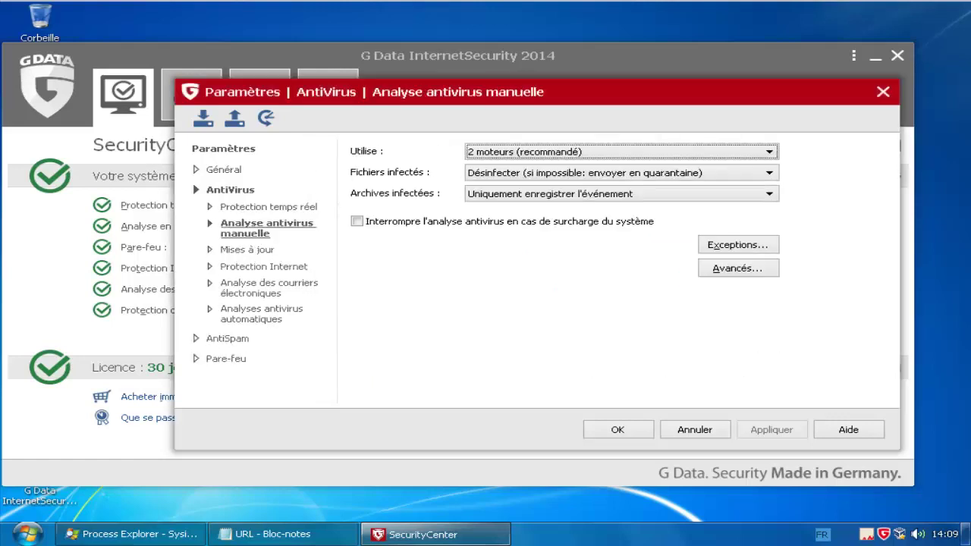
# Step: Set the automatic virus signature updates to run every 3 hours and apply the change
pyautogui.click(248, 249)
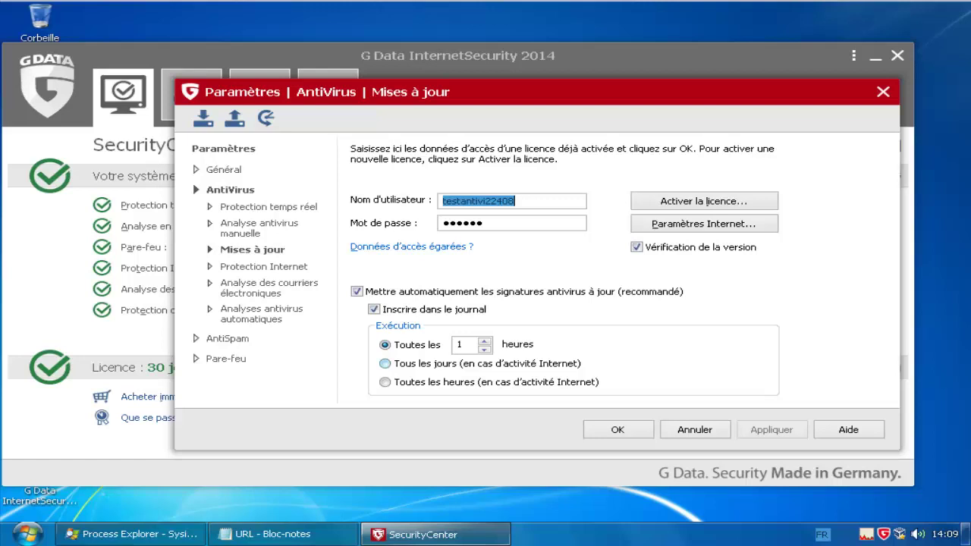
pyautogui.click(466, 345)
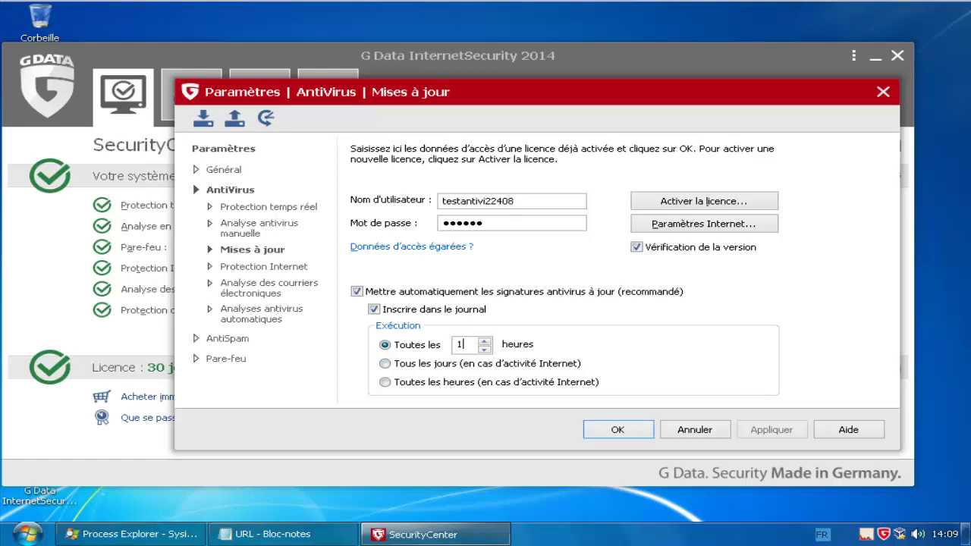
pyautogui.click(485, 342)
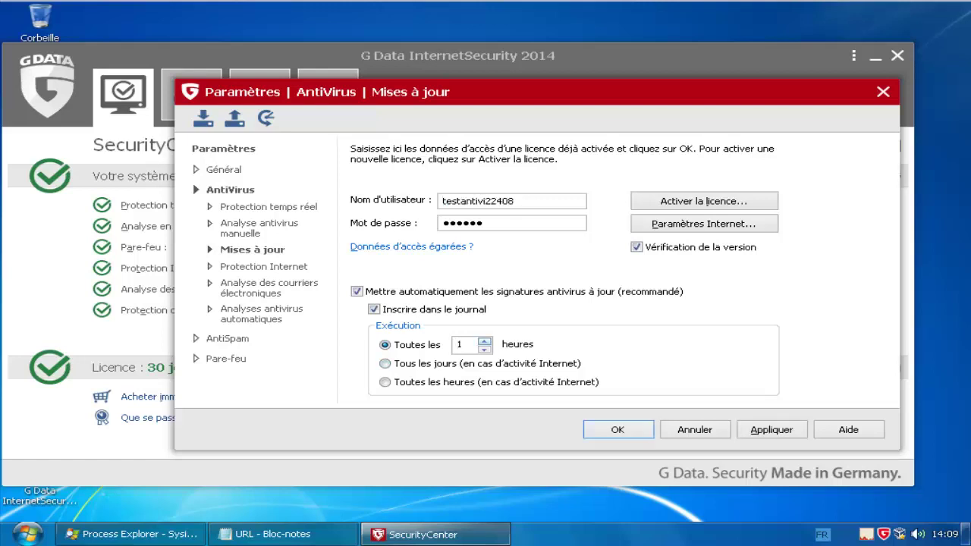
pyautogui.click(485, 341)
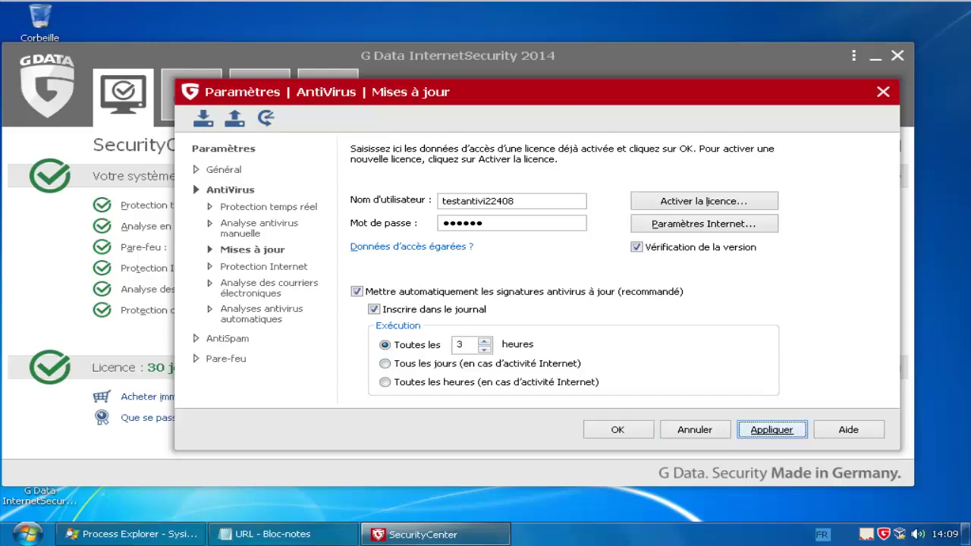
pyautogui.click(771, 429)
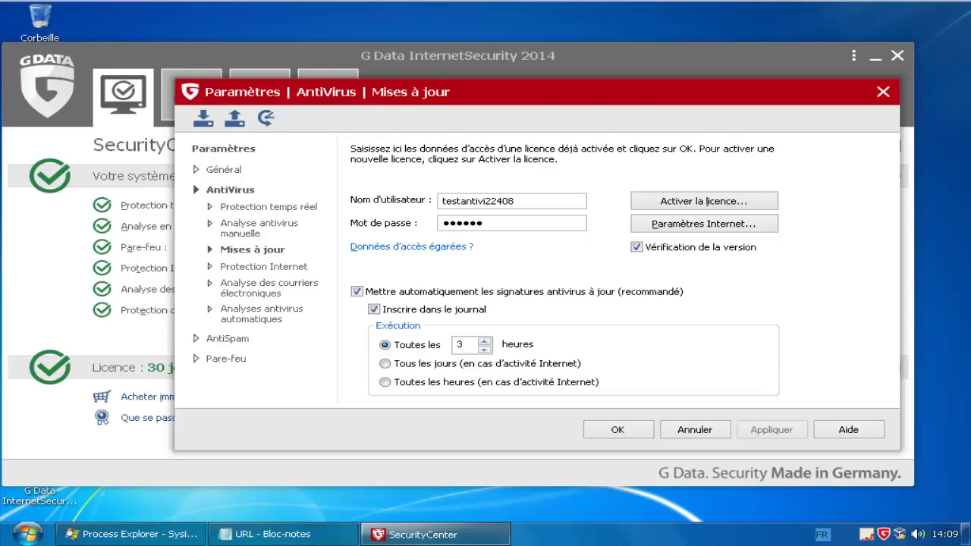
# Step: Review the Internet protection, e-mail scan, automatic scan, AntiSpam and firewall settings, and close the settings without changes
pyautogui.click(264, 267)
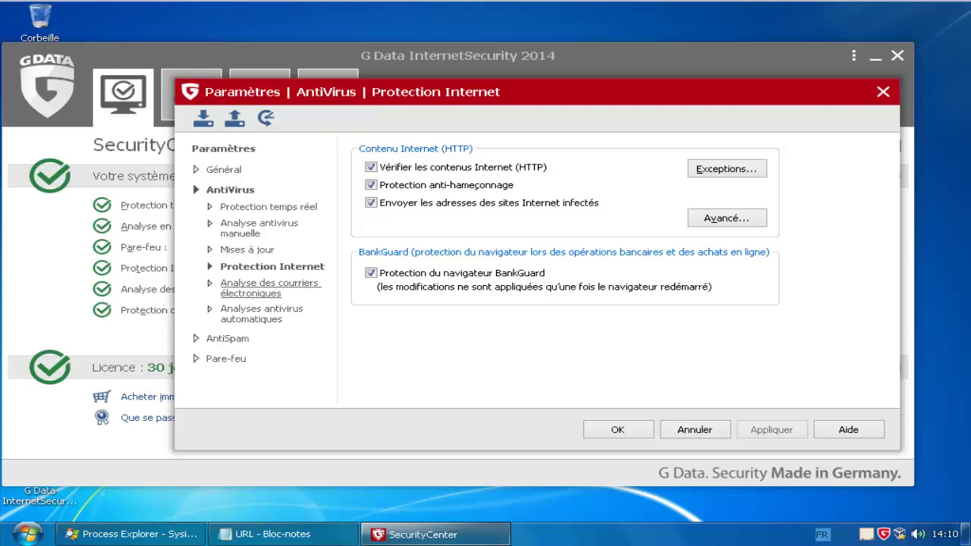
pyautogui.click(261, 289)
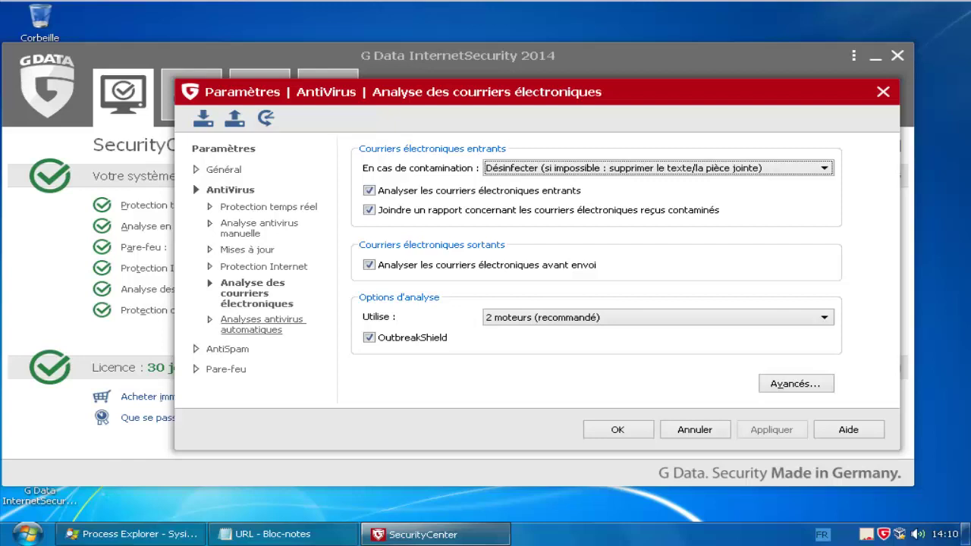
pyautogui.click(261, 324)
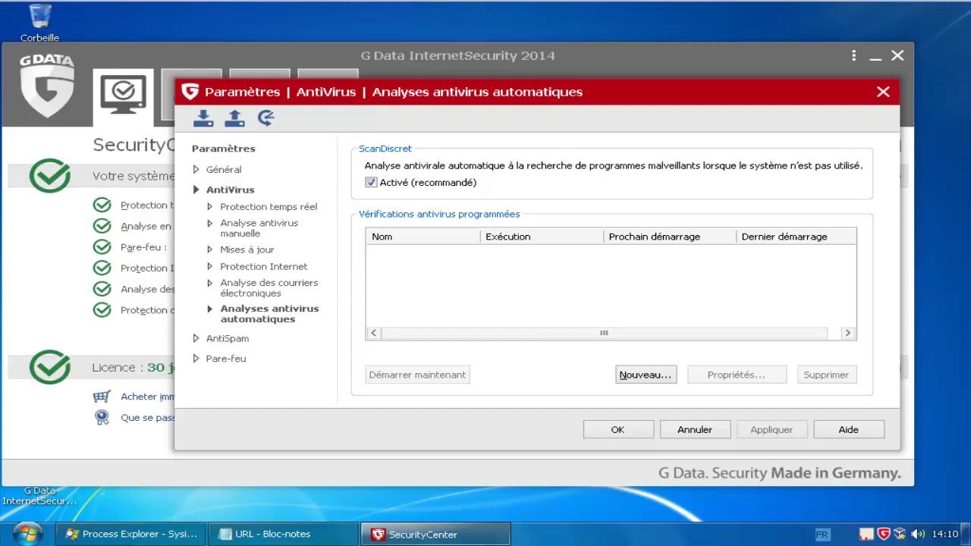
pyautogui.click(228, 340)
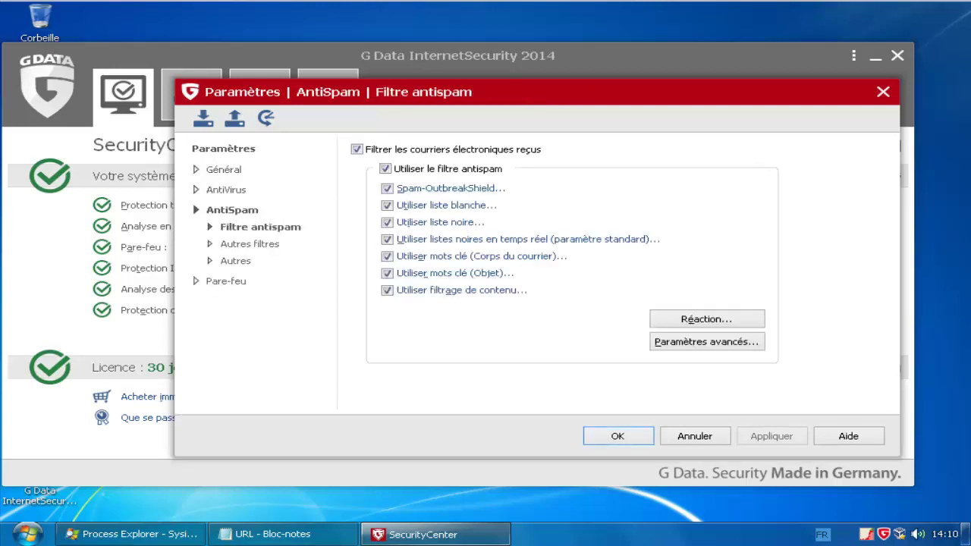
pyautogui.click(226, 281)
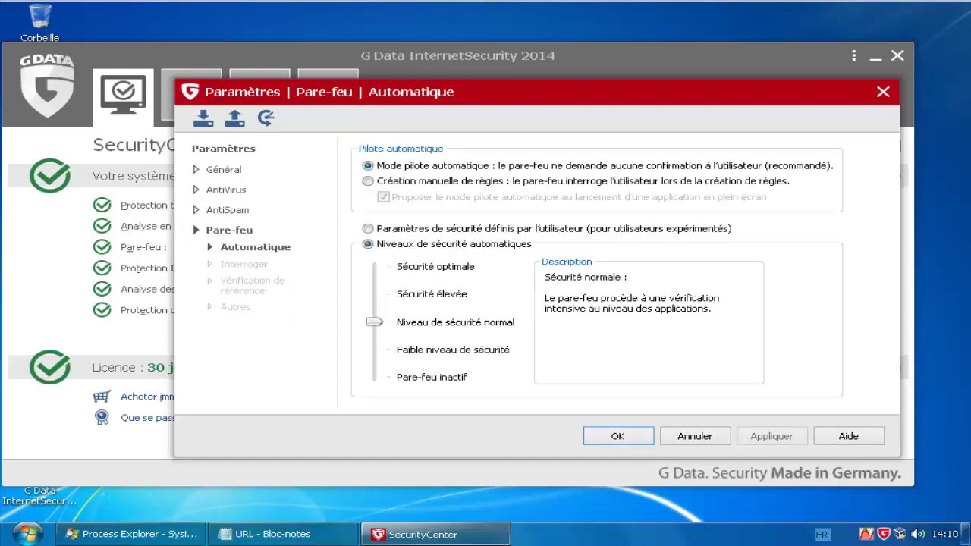
pyautogui.click(695, 436)
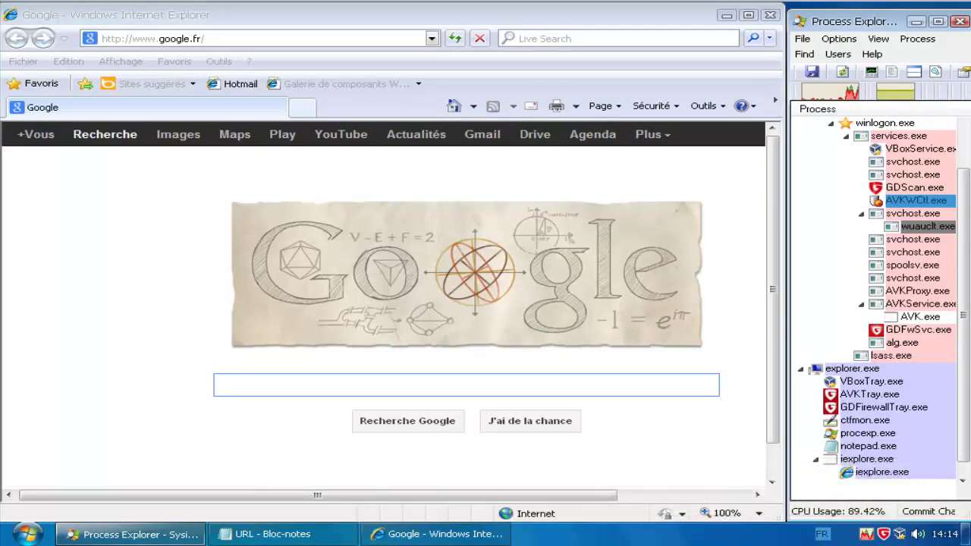
pyautogui.hotkey('alt', 'Tab')
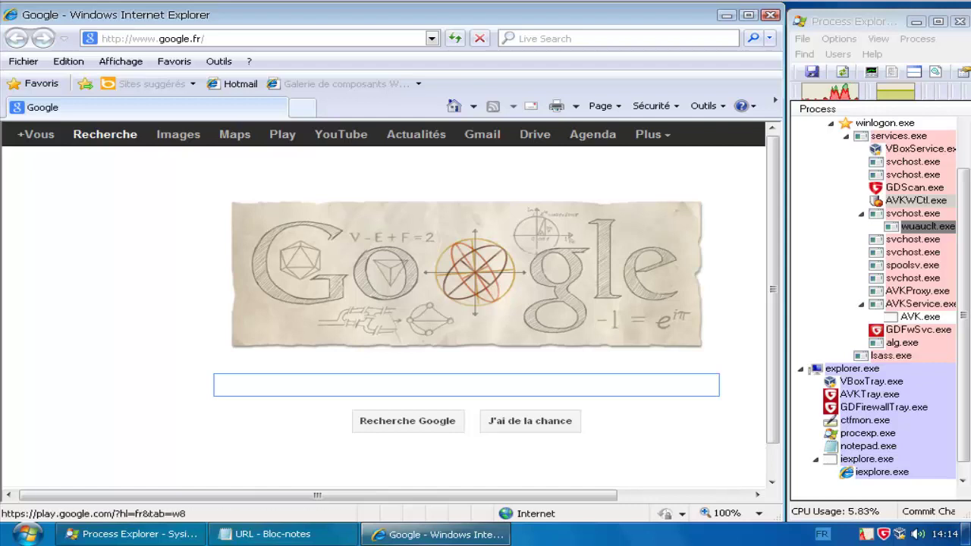
pyautogui.click(254, 38)
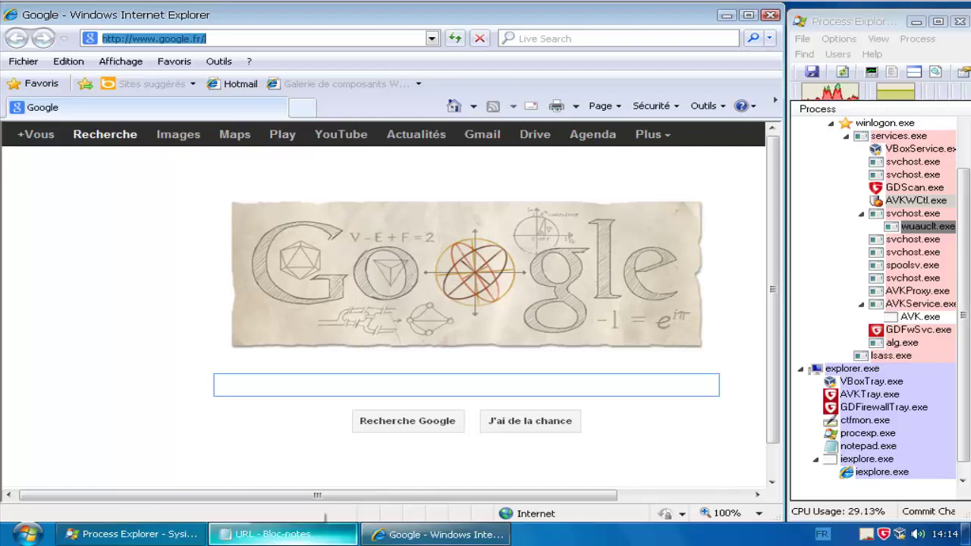
pyautogui.click(282, 533)
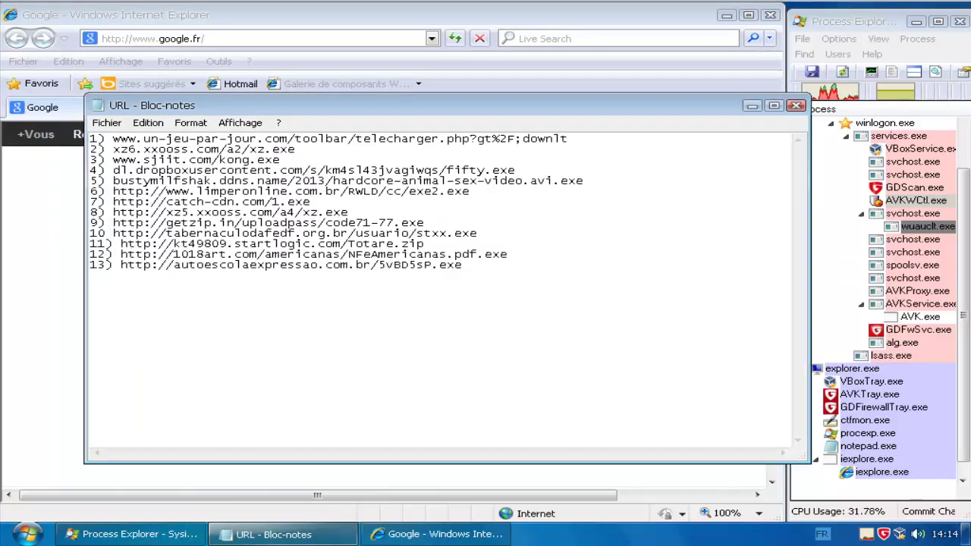
pyautogui.hotkey('shift', 'Left')
pyautogui.hotkey('shift', 'Left')
pyautogui.hotkey('shift', 'Left')
pyautogui.hotkey('shift', 'Left')
pyautogui.hotkey('shift', 'Left')
pyautogui.hotkey('shift', 'Left')
pyautogui.hotkey('shift', 'Left')
pyautogui.hotkey('shift', 'Left')
pyautogui.hotkey('shift', 'Left')
pyautogui.hotkey('shift', 'Left')
pyautogui.hotkey('shift', 'Left')
pyautogui.hotkey('shift', 'Left')
pyautogui.hotkey('shift', 'Left')
pyautogui.hotkey('shift', 'Left')
pyautogui.hotkey('shift', 'Left')
pyautogui.hotkey('shift', 'Left')
pyautogui.hotkey('shift', 'Left')
pyautogui.hotkey('shift', 'Left')
pyautogui.hotkey('shift', 'Left')
pyautogui.hotkey('shift', 'Left')
pyautogui.hotkey('ctrl', 'c')
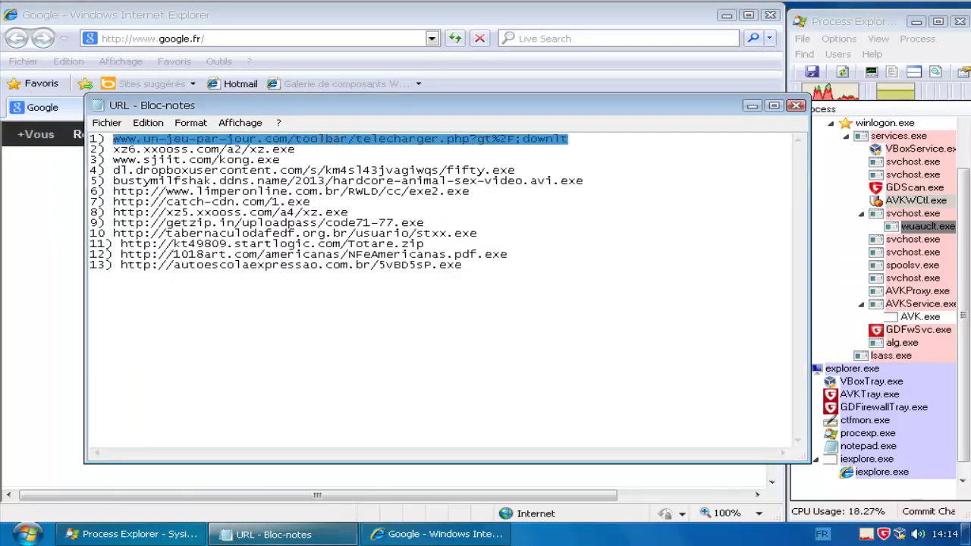
# Step: Load the copied un-jeu-par-jour.com address in Internet Explorer and dismiss the antivirus alert
pyautogui.hotkey('alt', 'Tab')
pyautogui.press('F6')
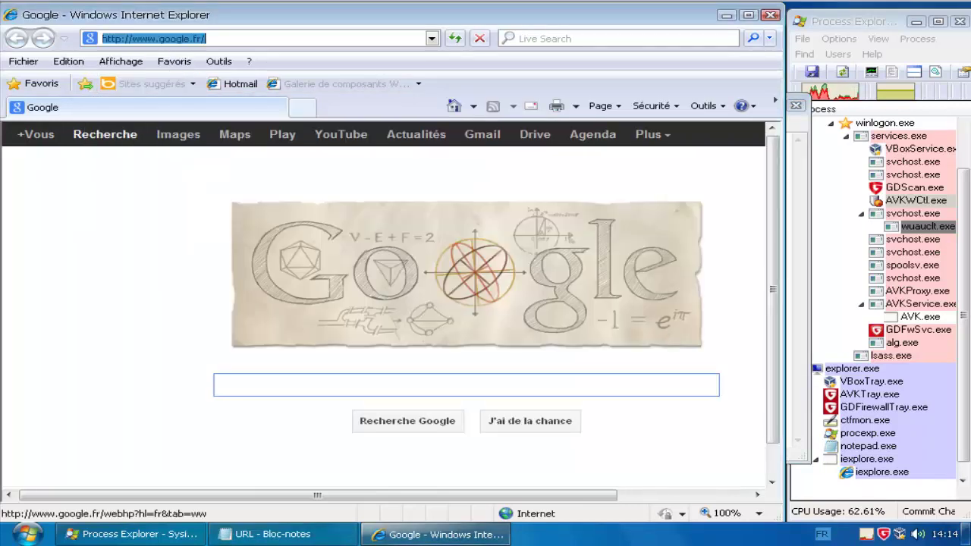
pyautogui.hotkey('ctrl', 'v')
pyautogui.press('Return')
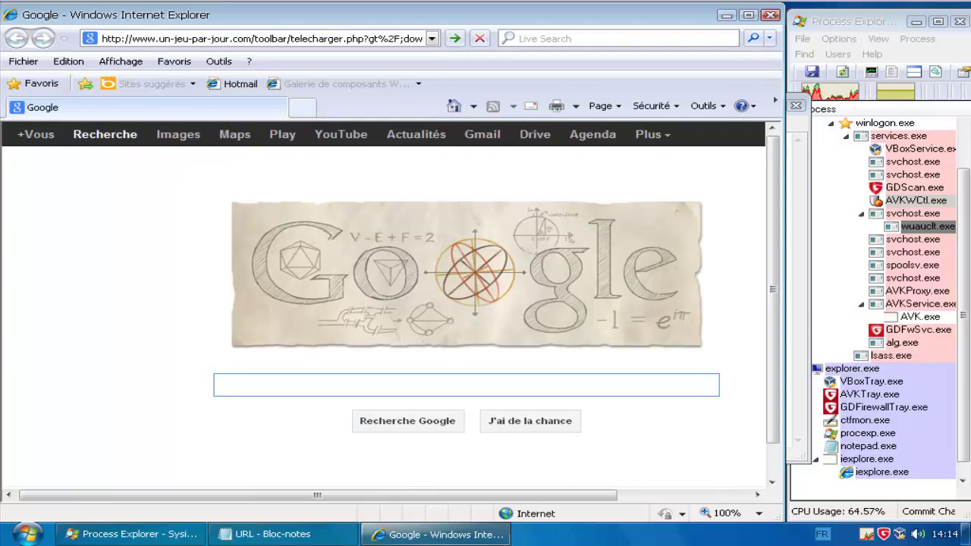
pyautogui.press('Return')
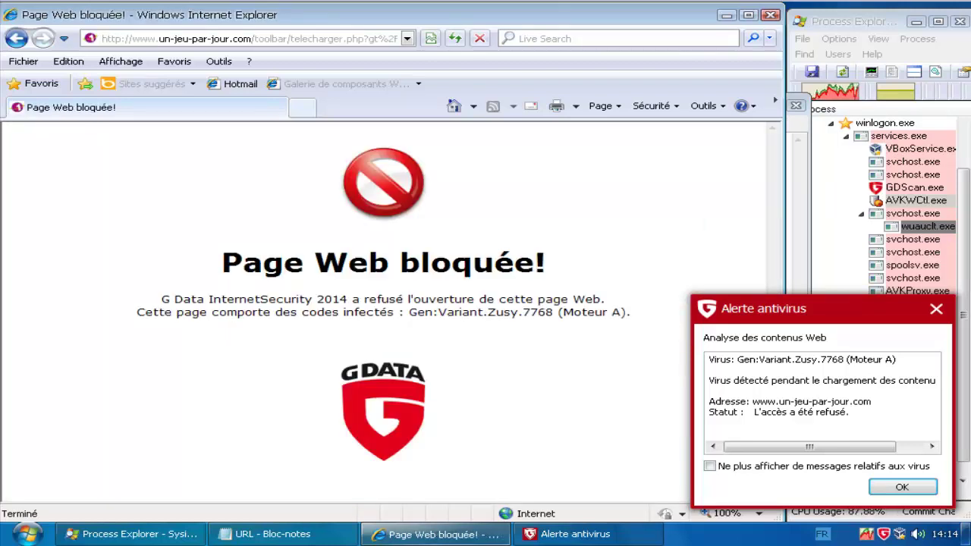
pyautogui.click(903, 487)
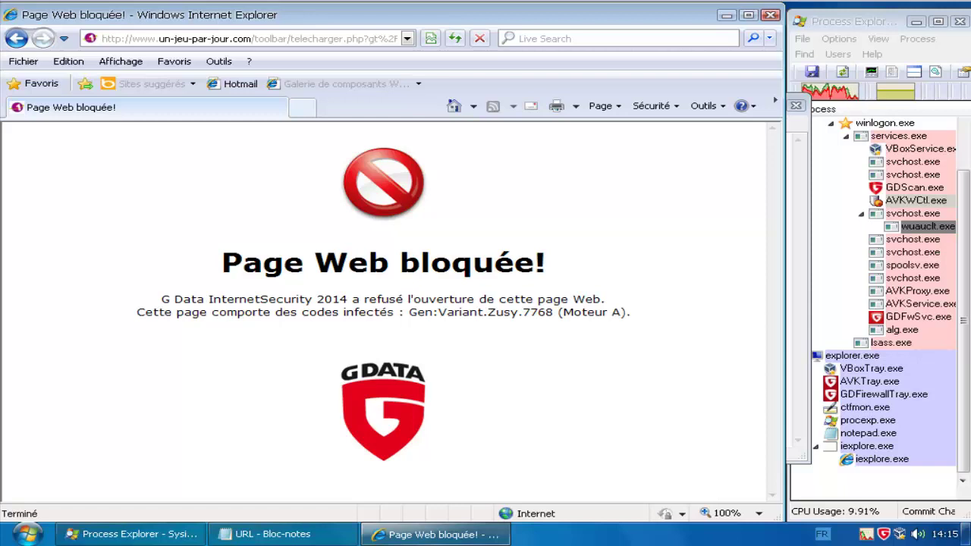
pyautogui.moveTo(408, 313); pyautogui.dragTo(402, 428)
pyautogui.click(401, 428)
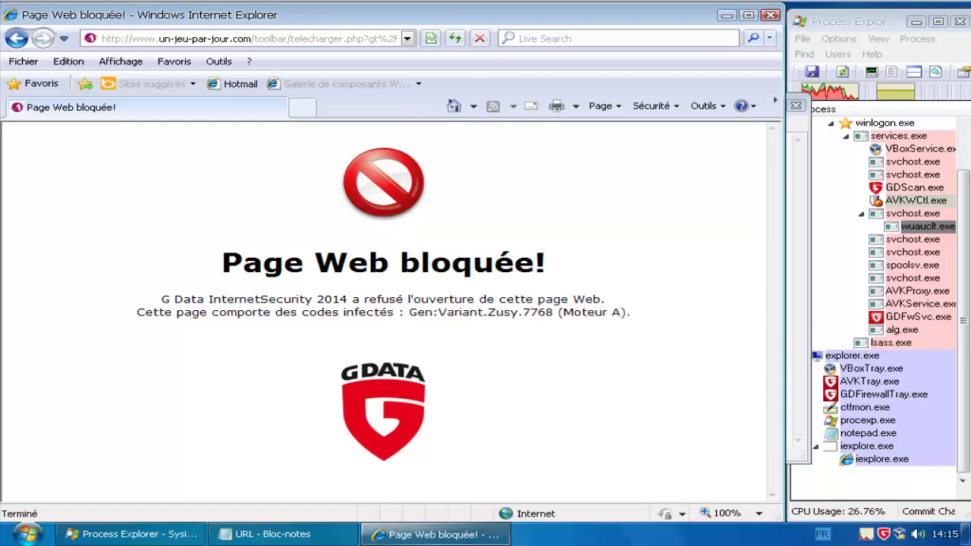
# Step: Mark the first address in the URL Notepad list with a "v" in front of it
pyautogui.click(274, 534)
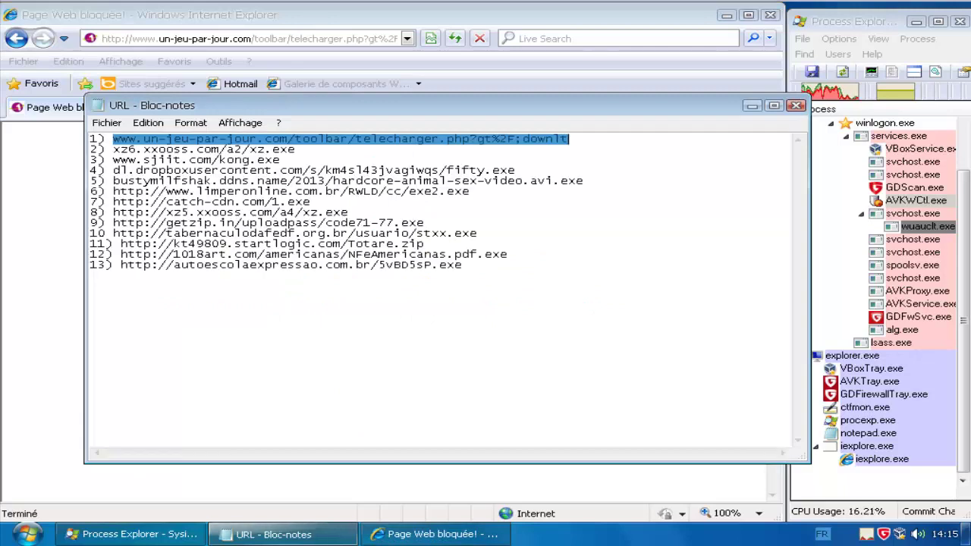
pyautogui.click(112, 138)
pyautogui.write('v')
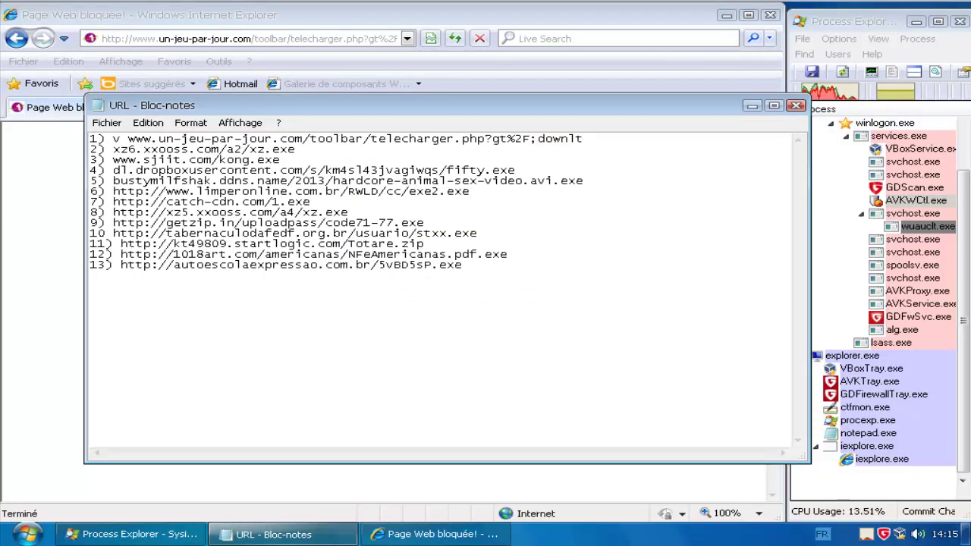
# Step: Copy the second listed address, xz6.xxooss.com/a2/xz.exe, load it in Internet Explorer and decline the Simplified Chinese language pack
pyautogui.moveTo(296, 150); pyautogui.dragTo(112, 150)
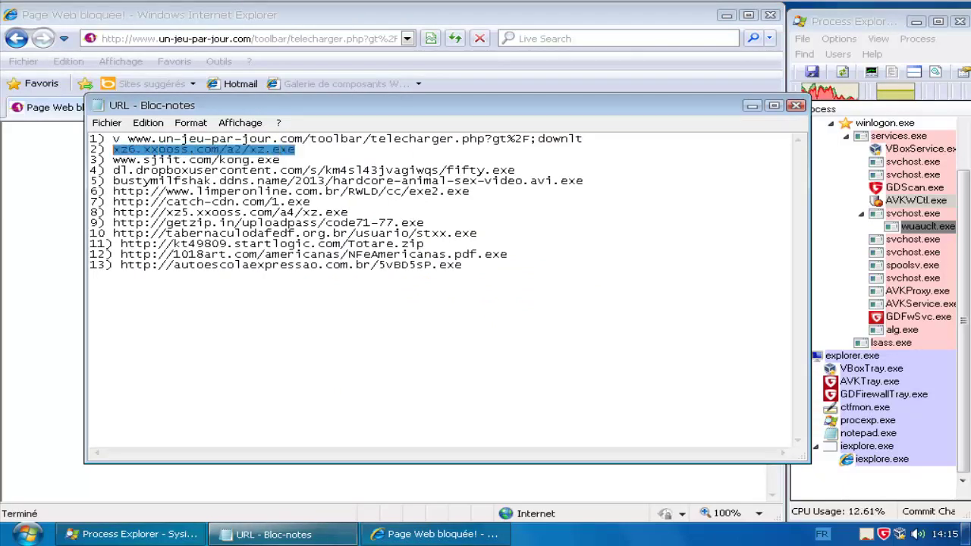
pyautogui.click(437, 534)
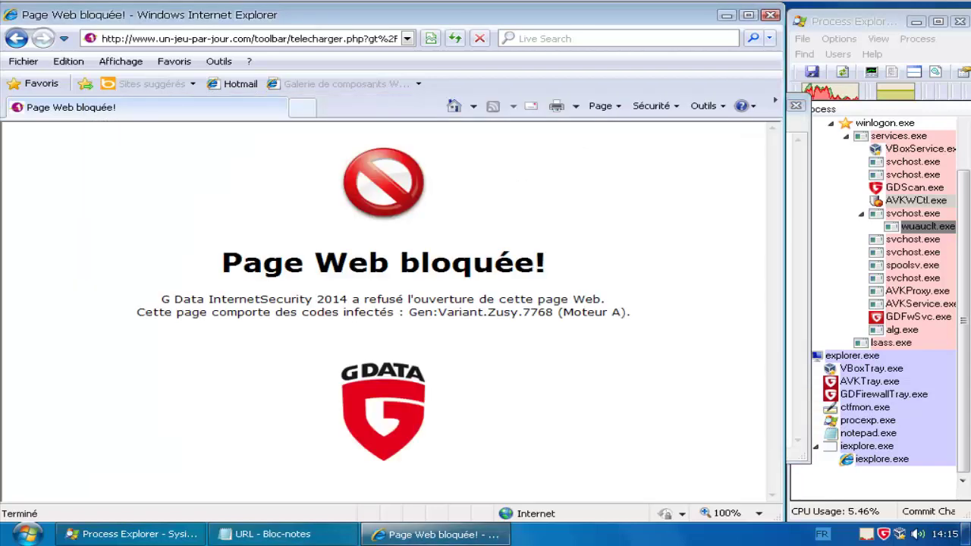
pyautogui.click(343, 39)
pyautogui.hotkey('ctrl', 'v')
pyautogui.press('Return')
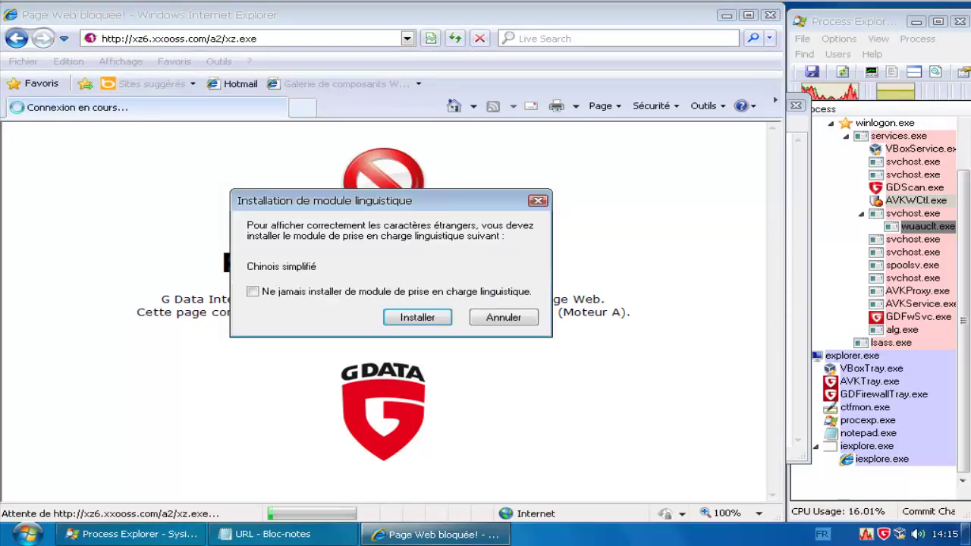
pyautogui.click(504, 317)
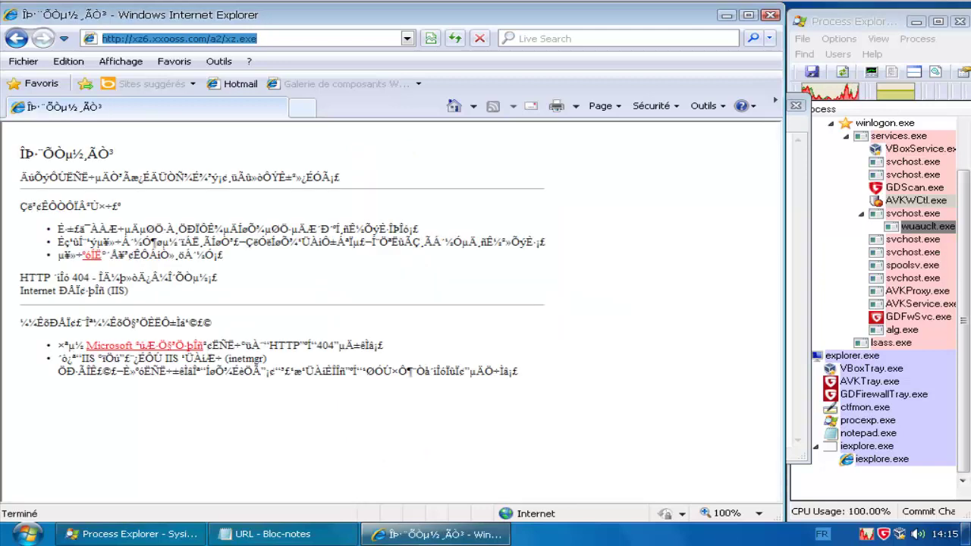
# Step: Mark the second address in the URL Notepad list, xz6.xxooss.com/a2/xz.exe, with an "o" in front of it
pyautogui.click(283, 534)
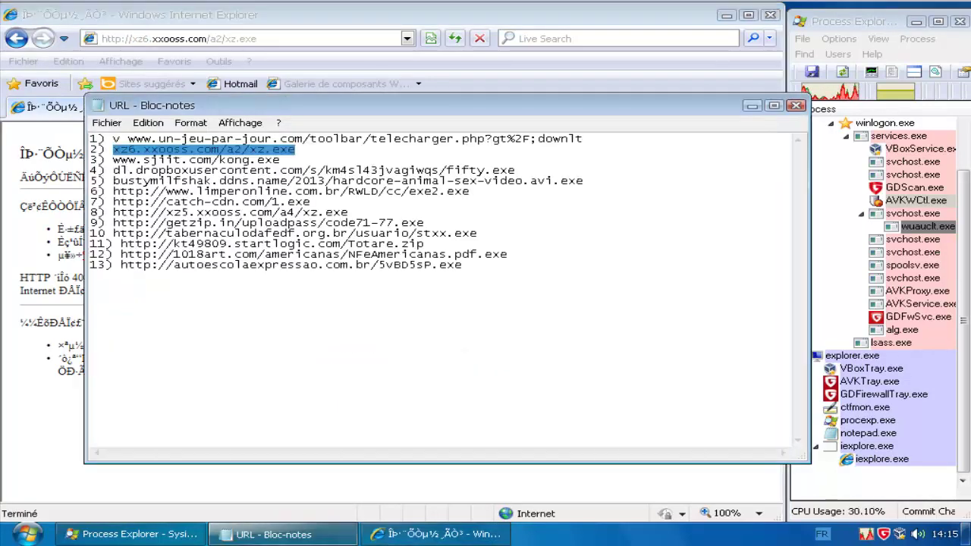
pyautogui.click(113, 149)
pyautogui.write('o')
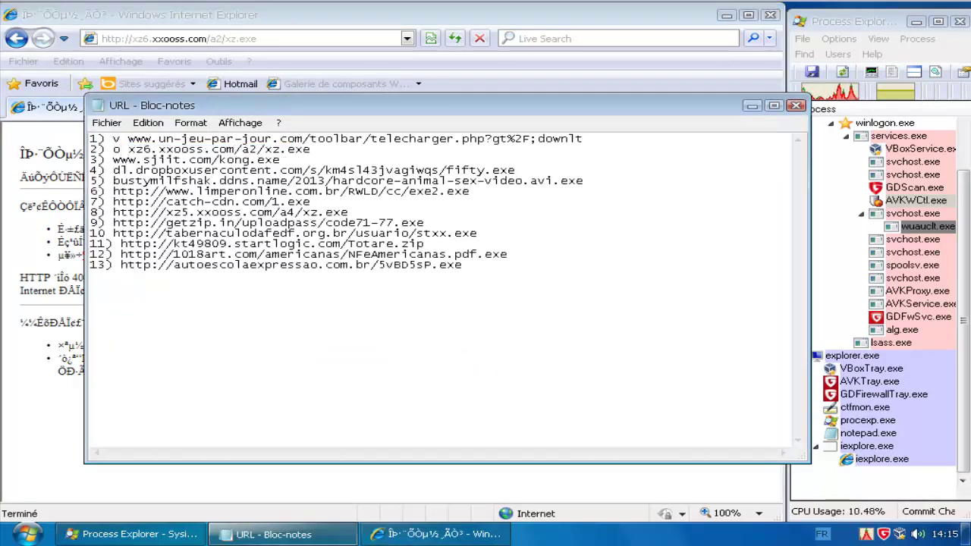
pyautogui.moveTo(280, 161); pyautogui.dragTo(112, 161)
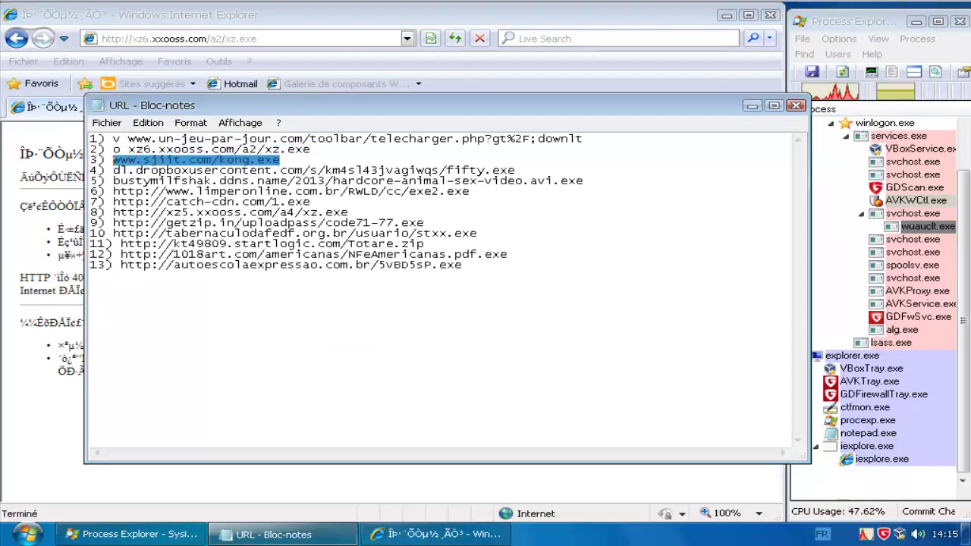
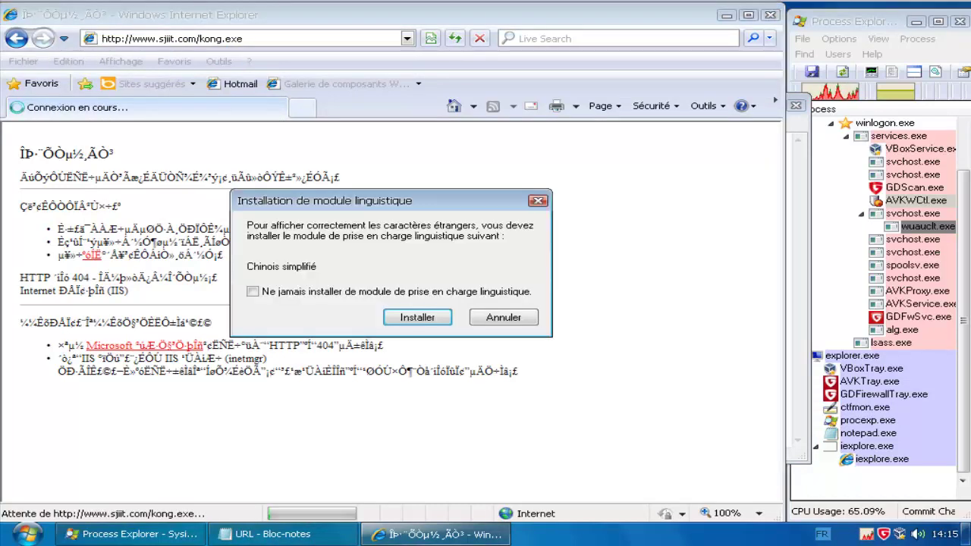
pyautogui.click(504, 317)
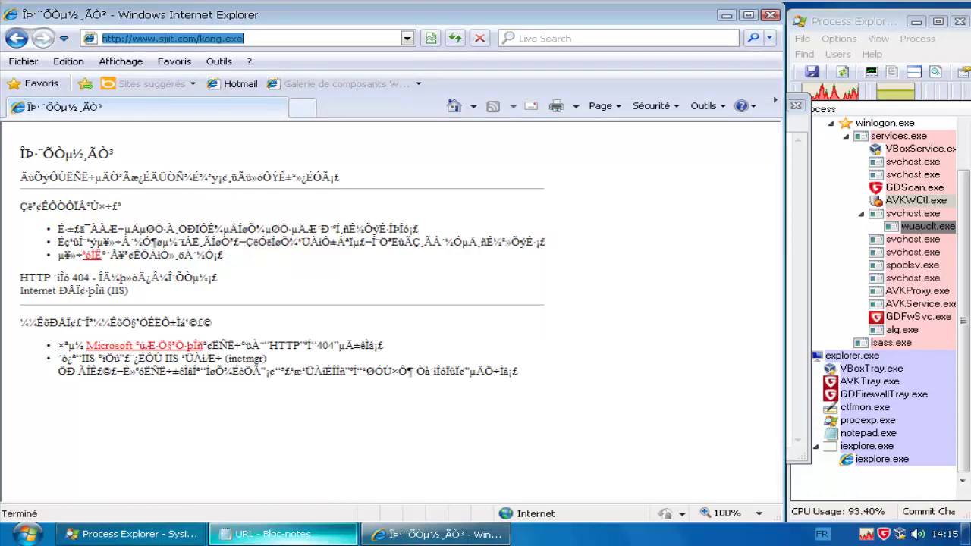
pyautogui.hotkey('alt', 'Tab')
pyautogui.press('Up')
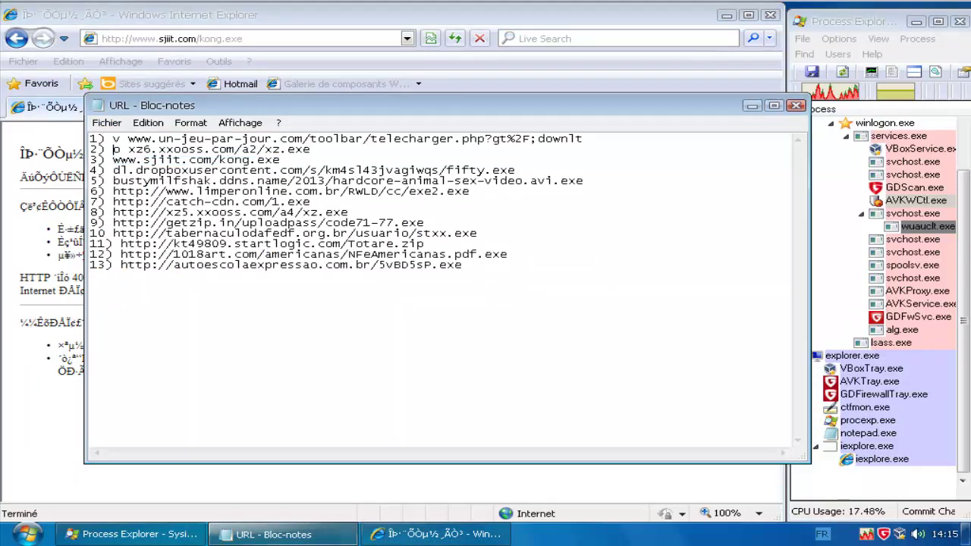
pyautogui.write('o')
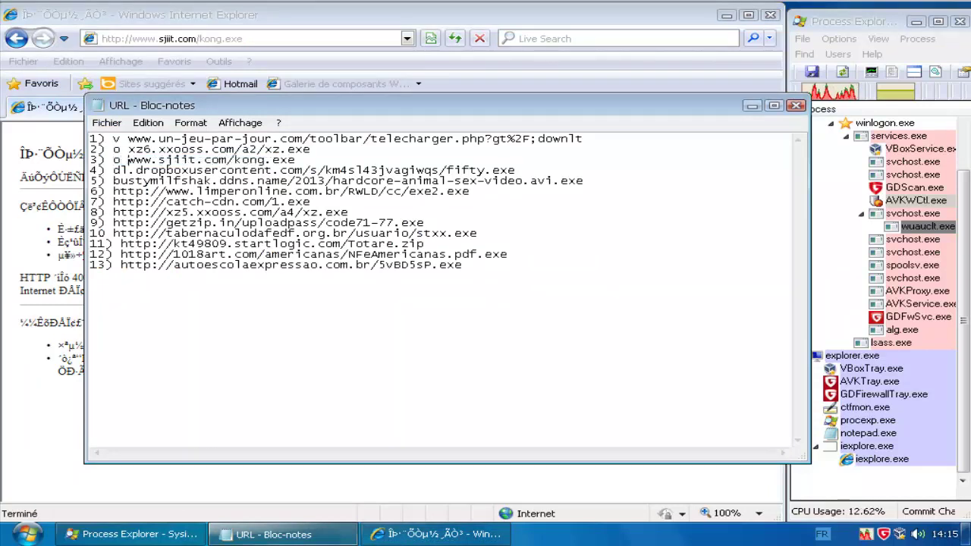
# Step: Copy the fourth listed address, dl.dropboxusercontent.com/s/km4sl43jvagiwqs/fifty.exe, and load it in Internet Explorer
pyautogui.moveTo(516, 172); pyautogui.dragTo(129, 174)
pyautogui.hotkey('ctrl', 'shift', 'Left')
pyautogui.hotkey('ctrl', 'c')
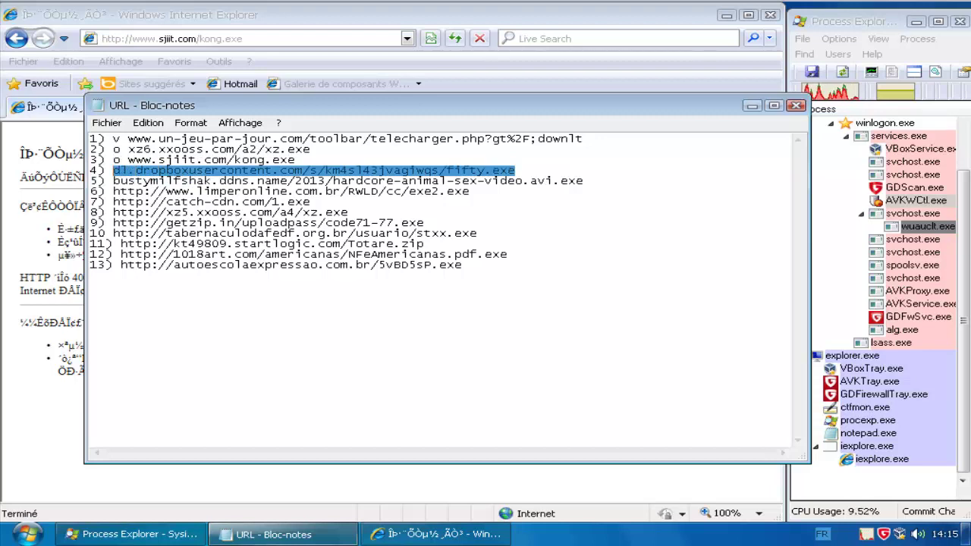
pyautogui.hotkey('alt', 'Tab')
pyautogui.hotkey('alt', 'd')
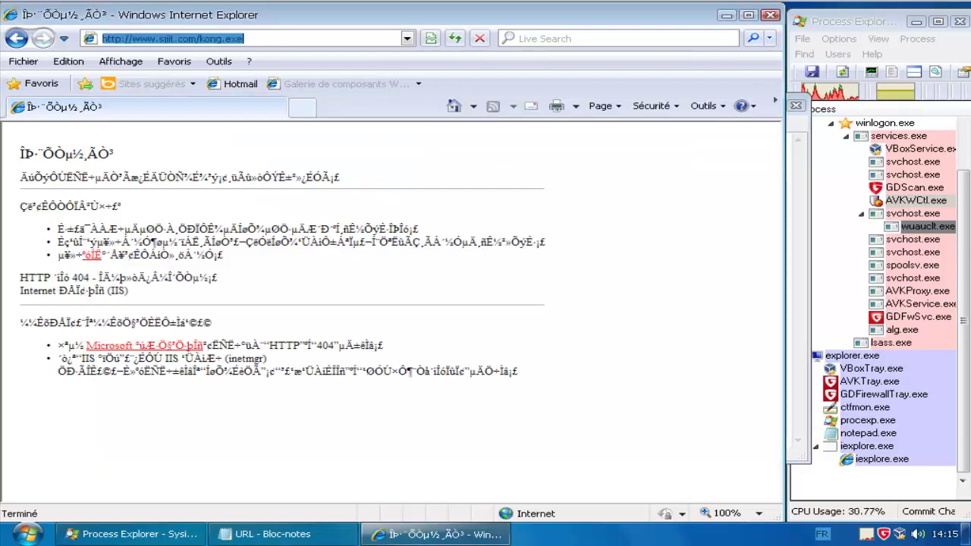
pyautogui.hotkey('ctrl', 'v')
pyautogui.press('Return')
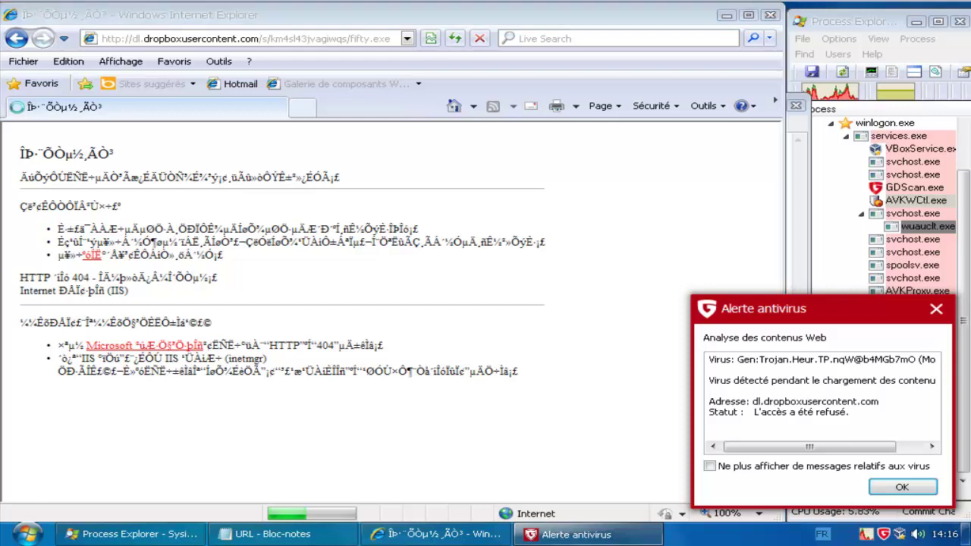
# Step: Examine the virus details in the antivirus alert for dl.dropboxusercontent.com and dismiss the alert
pyautogui.moveTo(810, 447)
pyautogui.mouseDown()
pyautogui.moveTo(834, 447)
pyautogui.moveTo(810, 447)
pyautogui.mouseUp()
pyautogui.moveTo(738, 359); pyautogui.dragTo(908, 359)
pyautogui.click(903, 487)
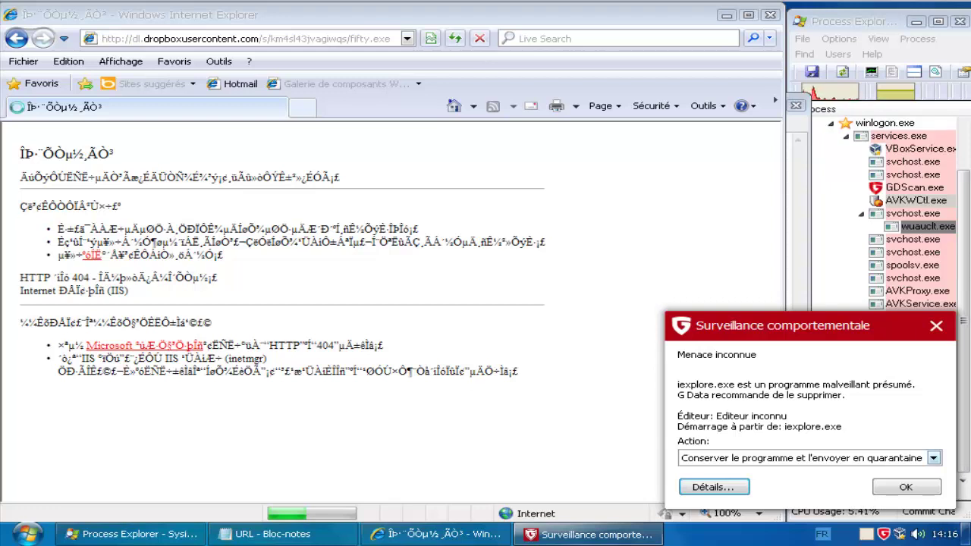
# Step: Set the action for iexplore.exe in the behaviour monitoring alert to "Autoriser" and confirm it
pyautogui.click(934, 458)
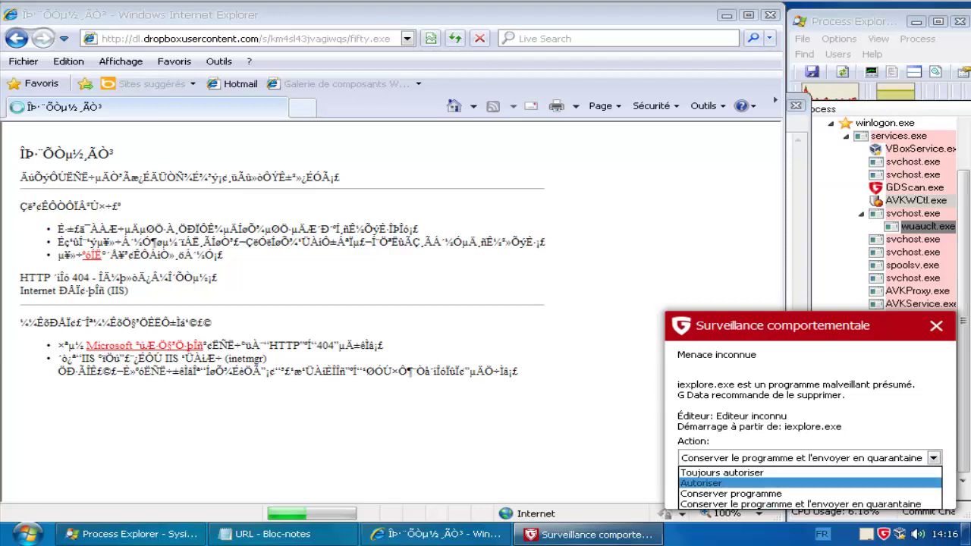
pyautogui.press('Return')
pyautogui.press('Return')
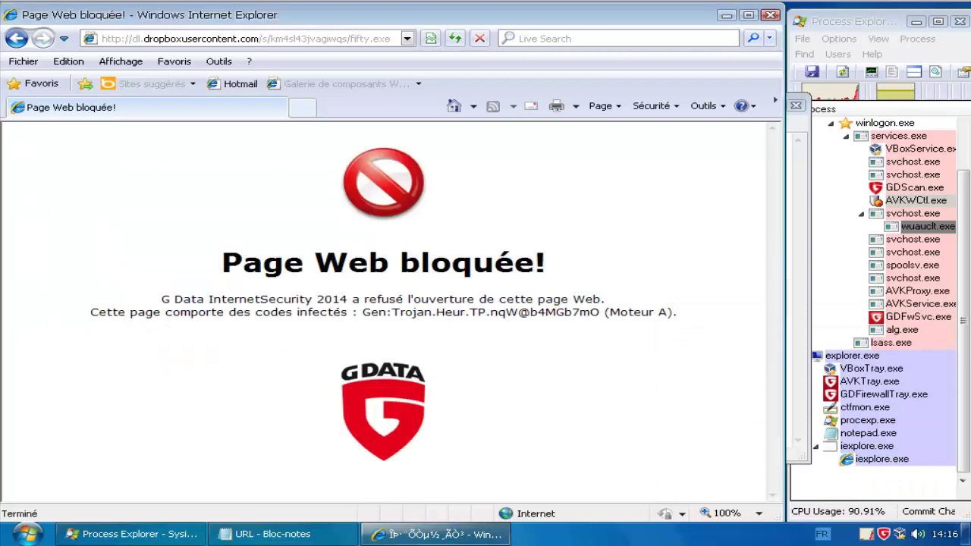
# Step: Mark the fourth address in the URL Notepad list, the dropboxusercontent.com one, with a "v" in front of it
pyautogui.click(265, 534)
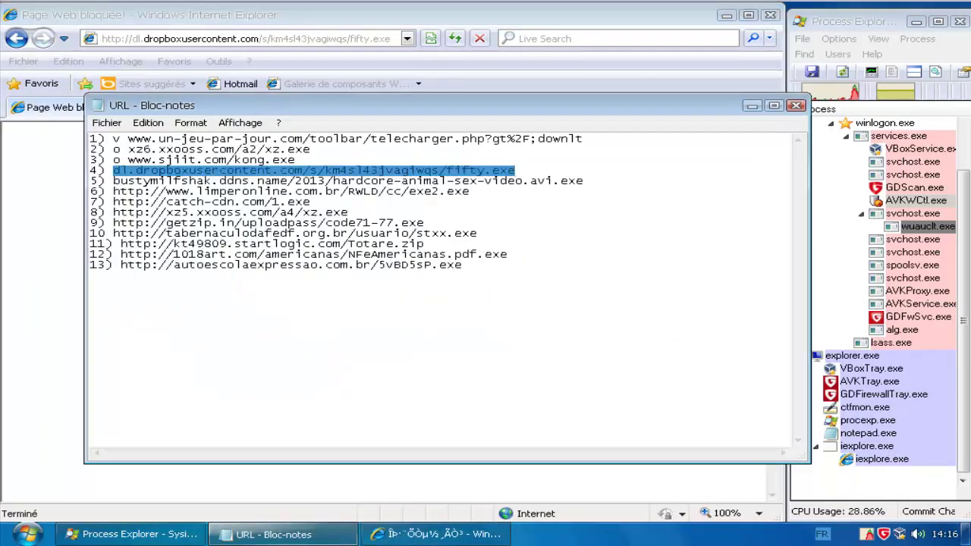
pyautogui.press('Left')
pyautogui.write('v')
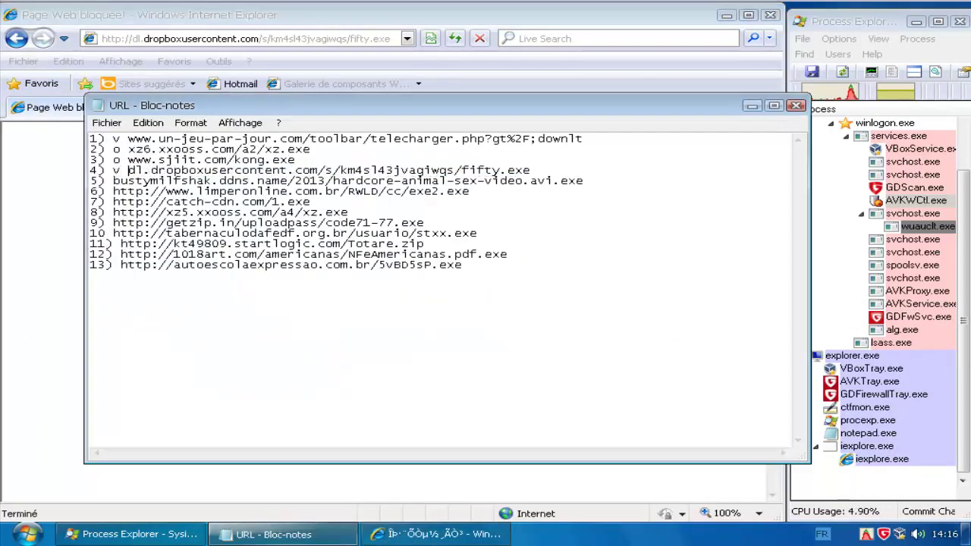
# Step: Load the fifth listed address, on bustymilfshak.ddns.name, in Internet Explorer, and dismiss the antivirus alert after viewing the full address
pyautogui.moveTo(583, 182); pyautogui.dragTo(113, 181)
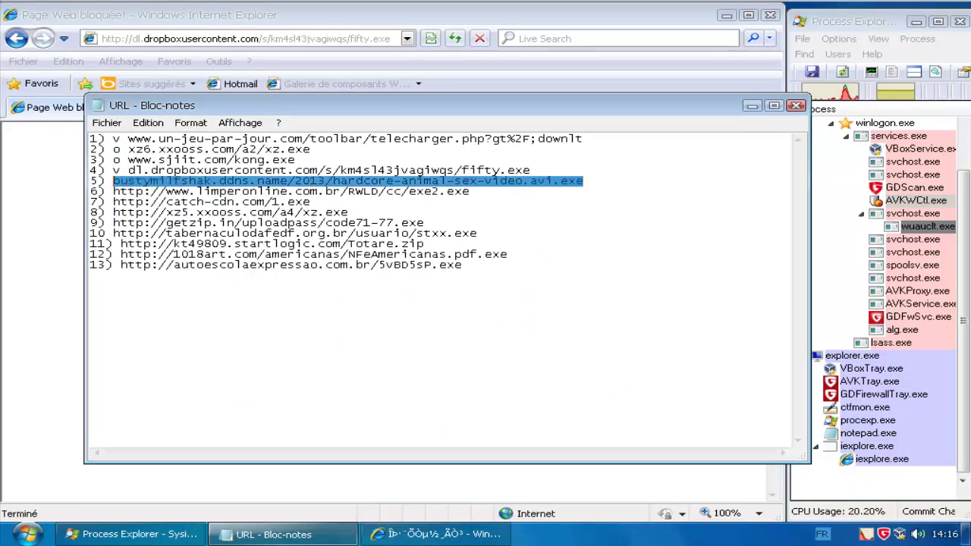
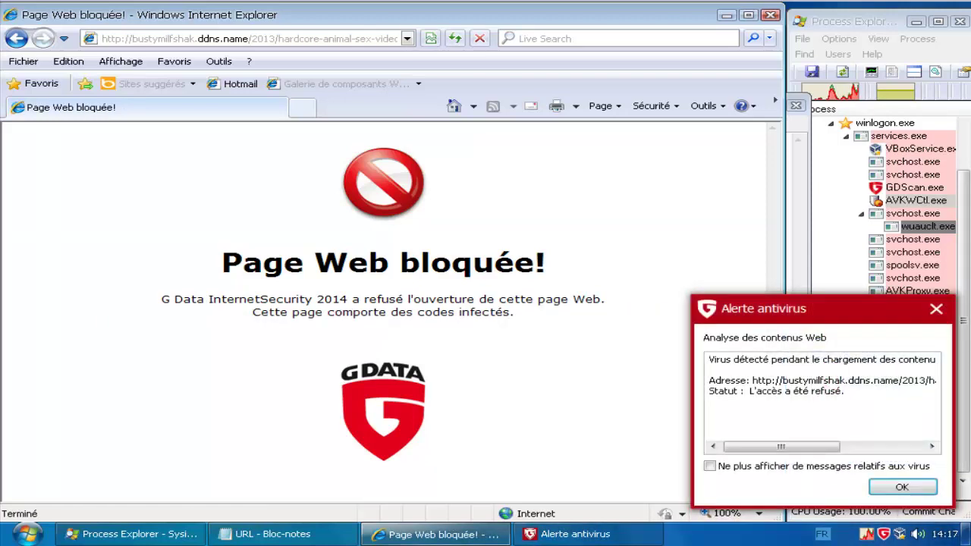
pyautogui.moveTo(781, 447); pyautogui.dragTo(863, 447)
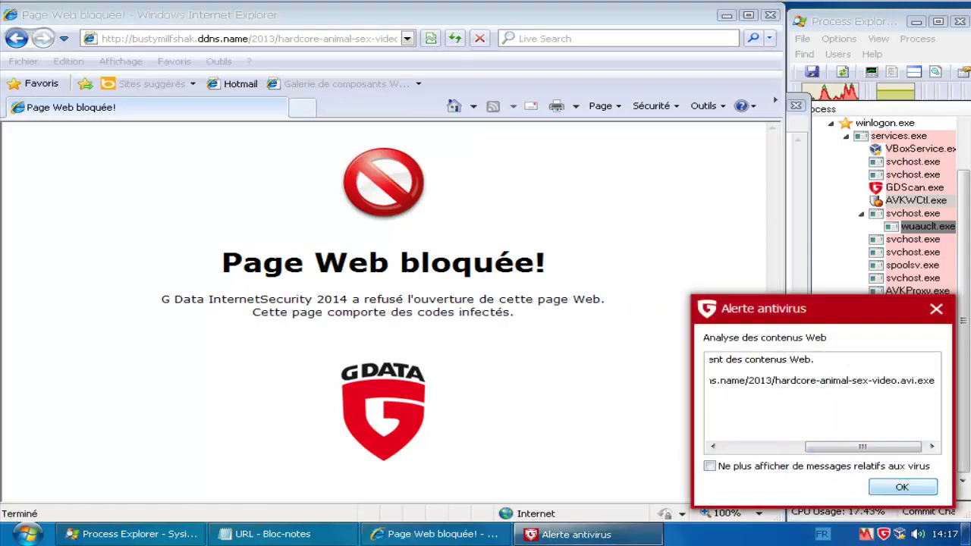
pyautogui.click(903, 487)
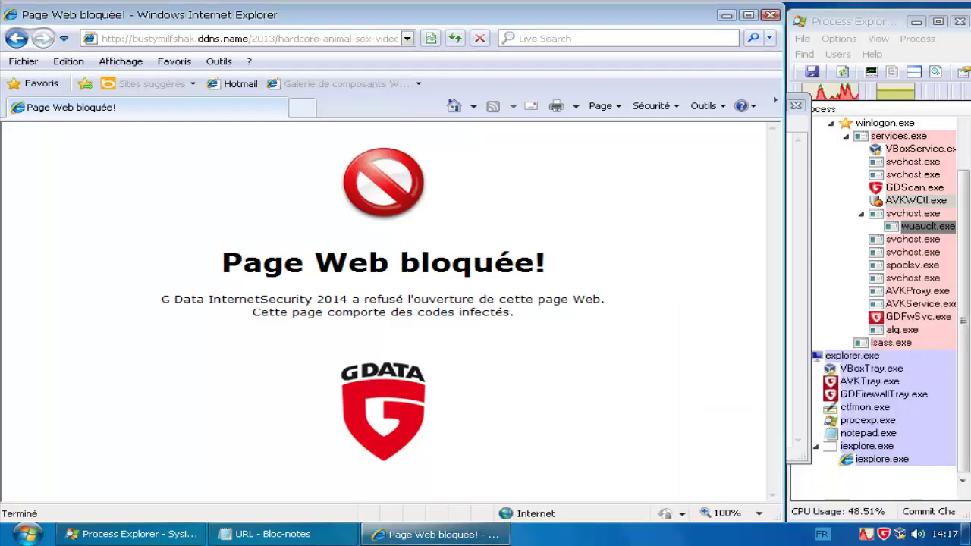
# Step: Mark the fifth address in the URL Notepad list, the ddns.name one, with a "v" in front of it
pyautogui.click(265, 534)
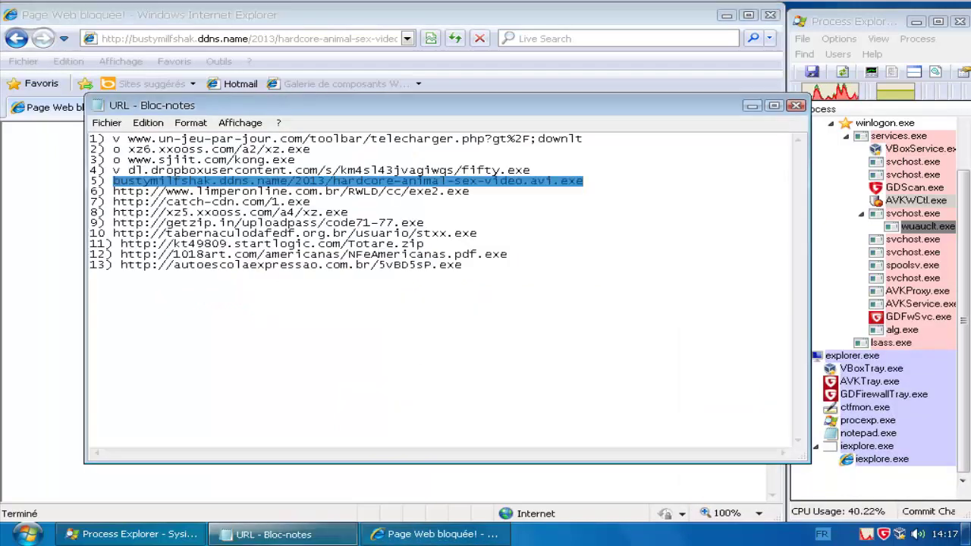
pyautogui.click(114, 181)
pyautogui.write('v')
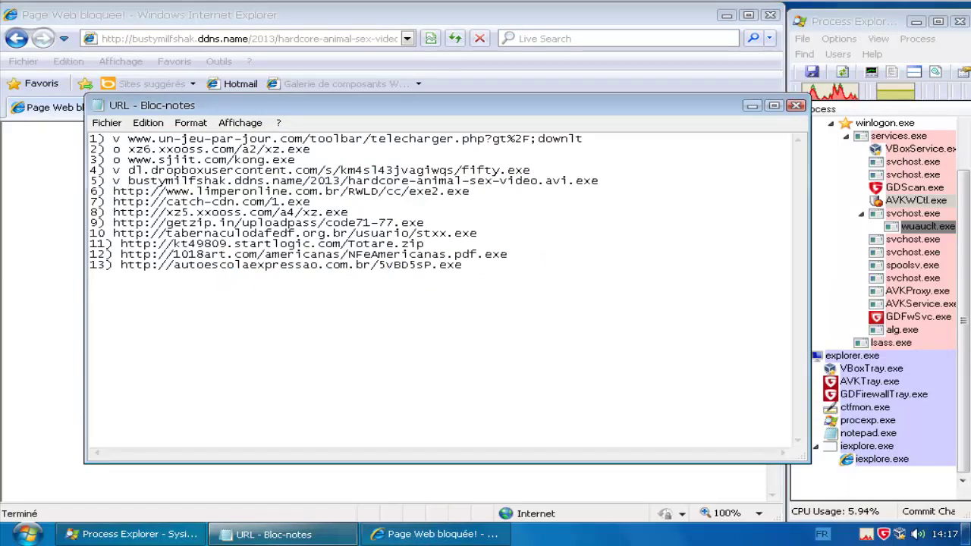
pyautogui.moveTo(485, 181); pyautogui.dragTo(189, 182)
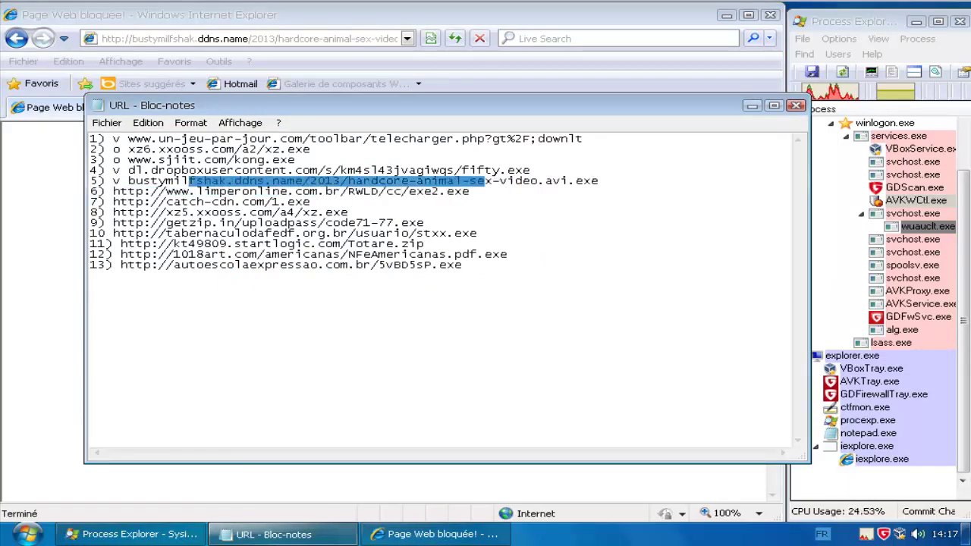
pyautogui.moveTo(485, 203); pyautogui.dragTo(112, 191)
pyautogui.click(470, 192)
pyautogui.hotkey('ctrl', 'c')
pyautogui.hotkey('alt', 'Tab')
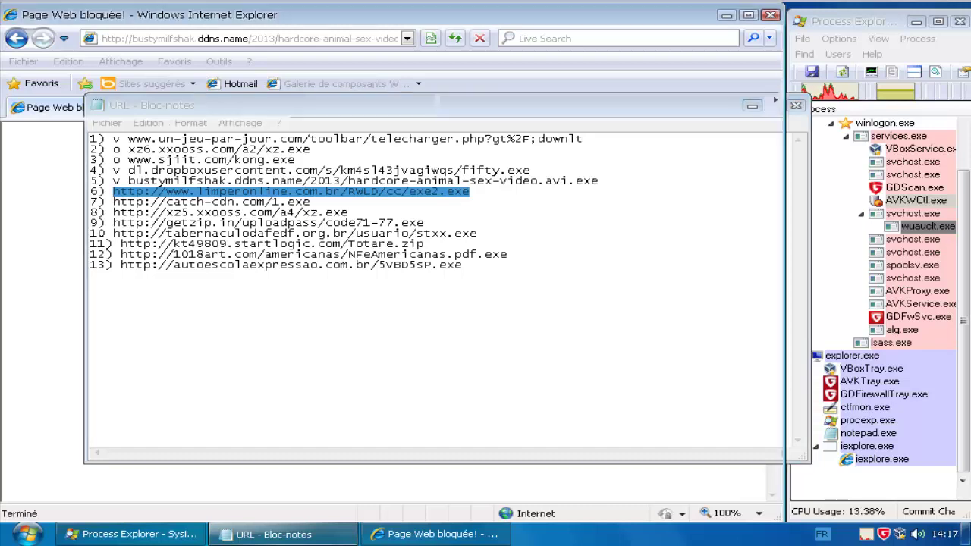
pyautogui.hotkey('alt', 'd')
pyautogui.hotkey('ctrl', 'v')
pyautogui.press('Return')
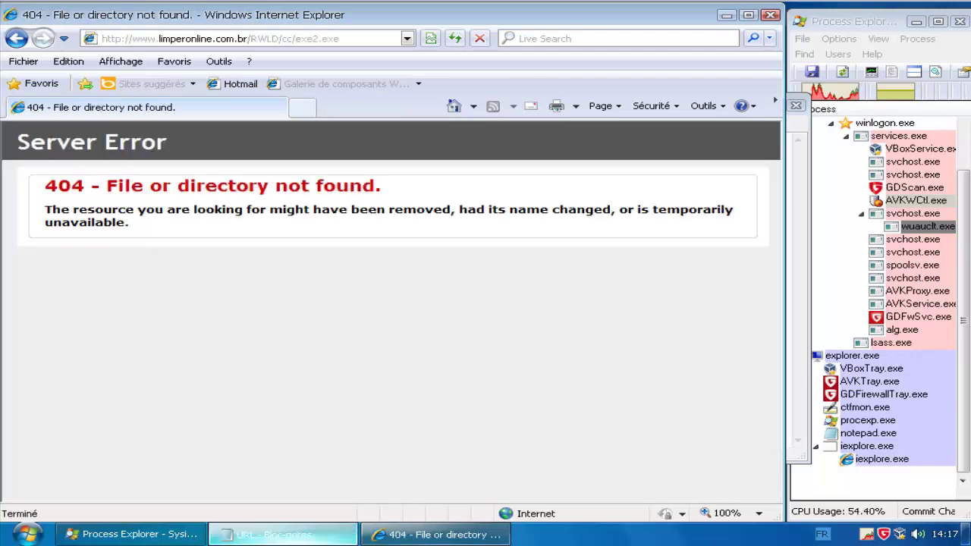
# Step: Mark the sixth address in the URL Notepad list, the limperonline.com.br one, with an "o" in front of it
pyautogui.hotkey('alt', 'Tab')
pyautogui.press('Left')
pyautogui.write('o')
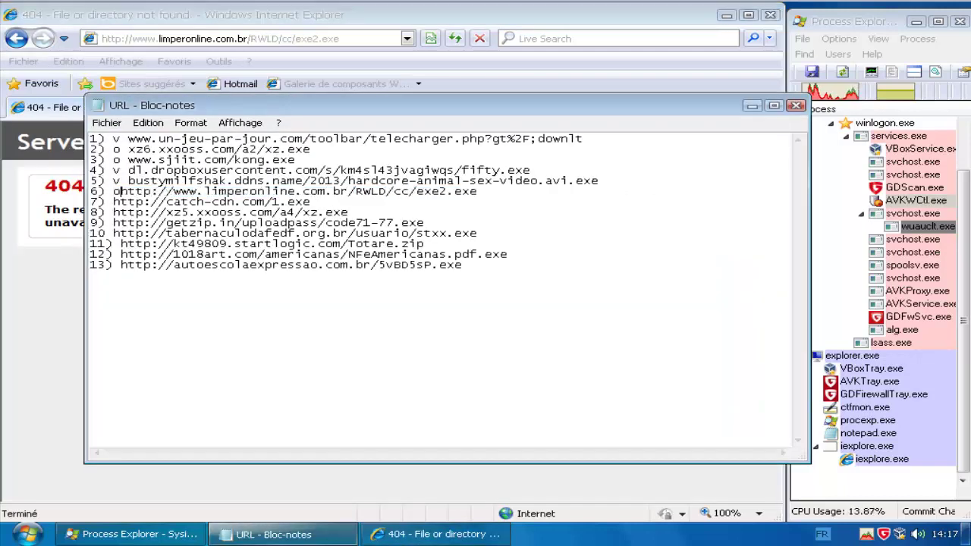
pyautogui.moveTo(311, 203); pyautogui.dragTo(113, 202)
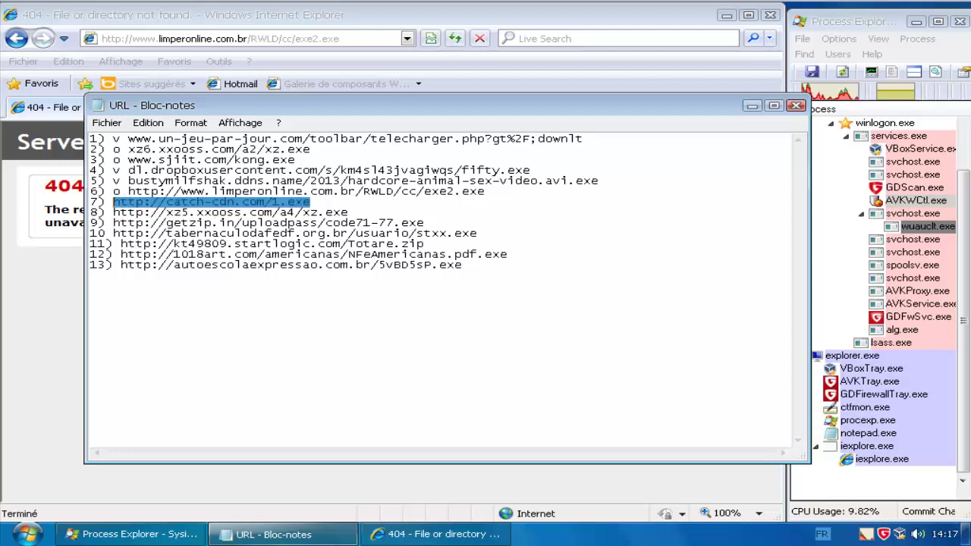
pyautogui.hotkey('alt', 'Tab')
pyautogui.hotkey('alt', 'd')
pyautogui.hotkey('ctrl', 'v')
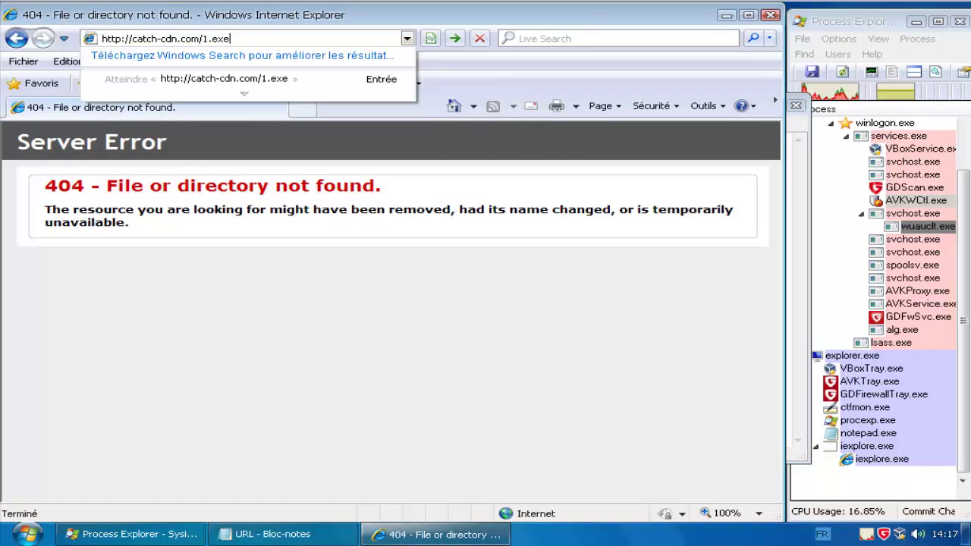
pyautogui.press('Return')
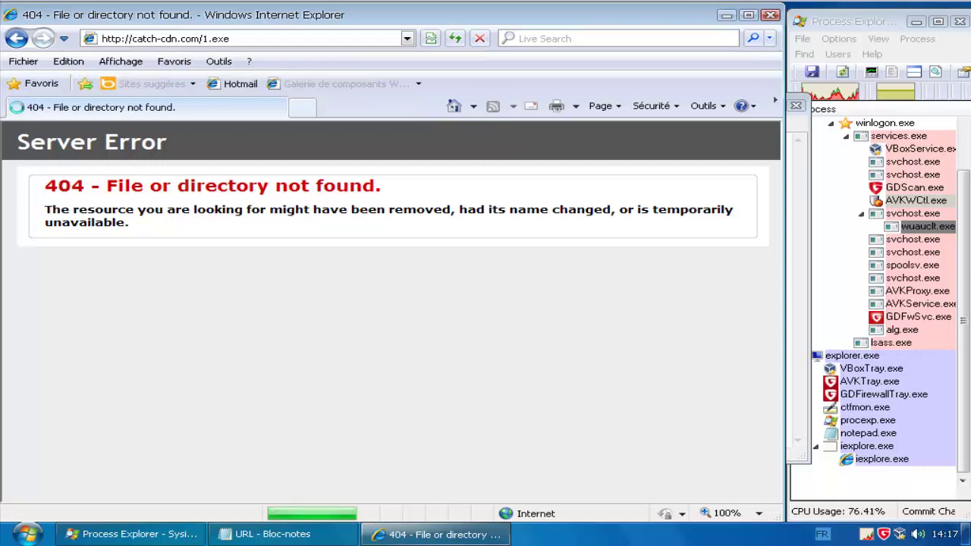
# Step: Mark the seventh address in the URL Notepad list, the catch-cdn.com one, with an "o" in front of it
pyautogui.hotkey('alt', 'Tab')
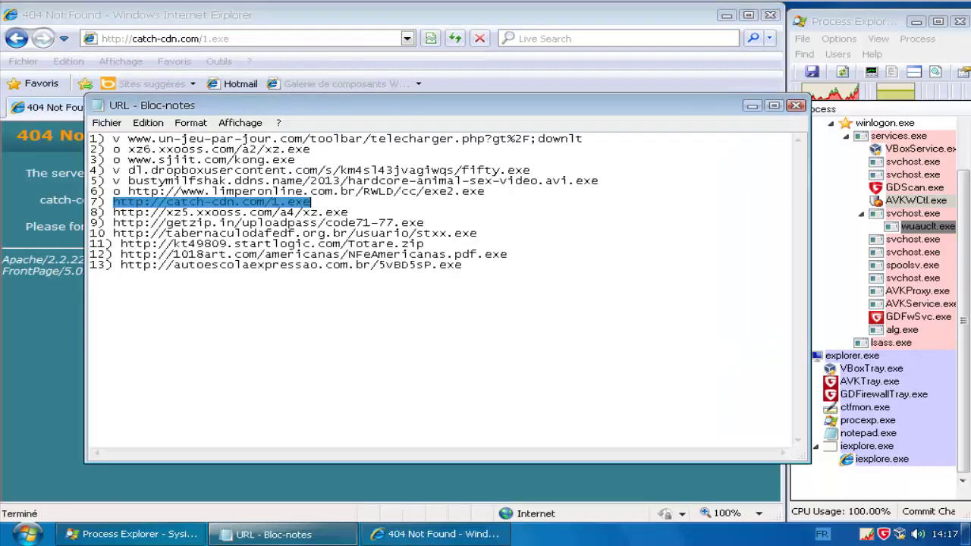
pyautogui.press('Left')
pyautogui.write('o')
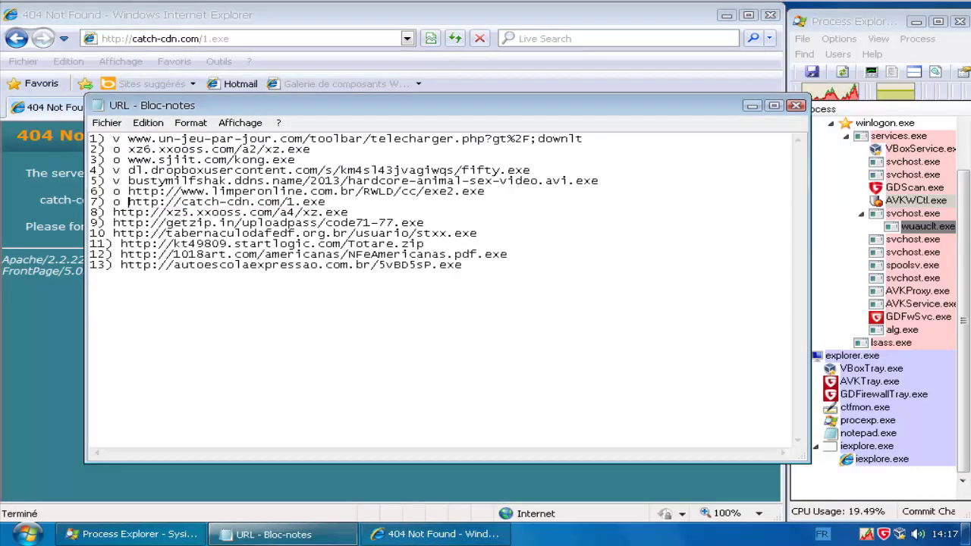
pyautogui.moveTo(348, 212); pyautogui.dragTo(113, 213)
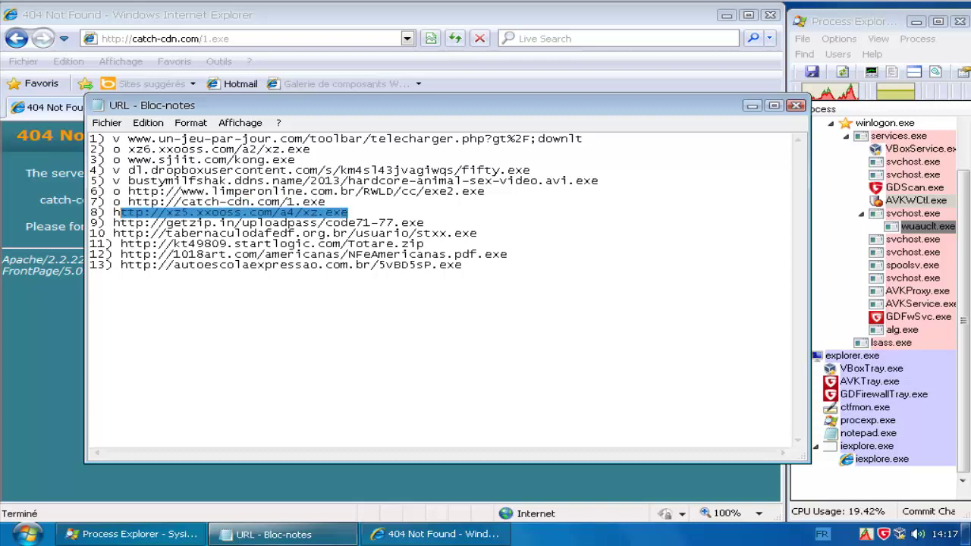
pyautogui.hotkey('alt', 'Tab')
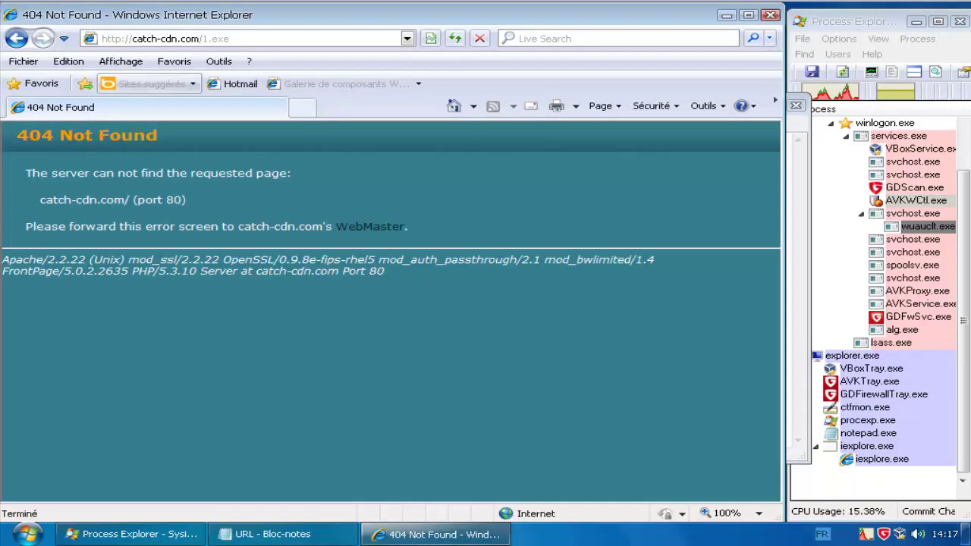
pyautogui.hotkey('alt', 'd')
pyautogui.hotkey('ctrl', 'v')
pyautogui.press('Return')
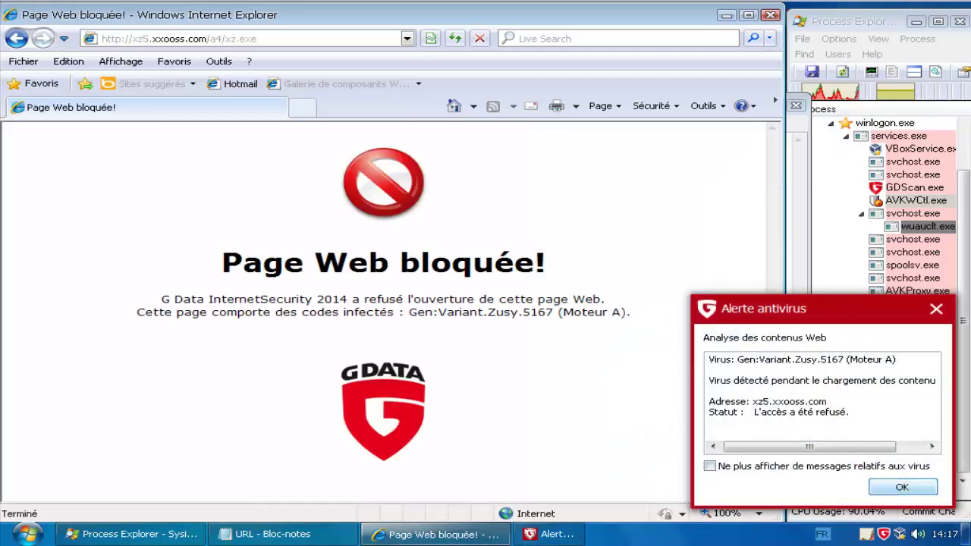
pyautogui.click(902, 487)
# Step: Mark the eighth address in the URL Notepad list, the xz5.xxooss.com one, with a "v" in front of it
pyautogui.click(282, 534)
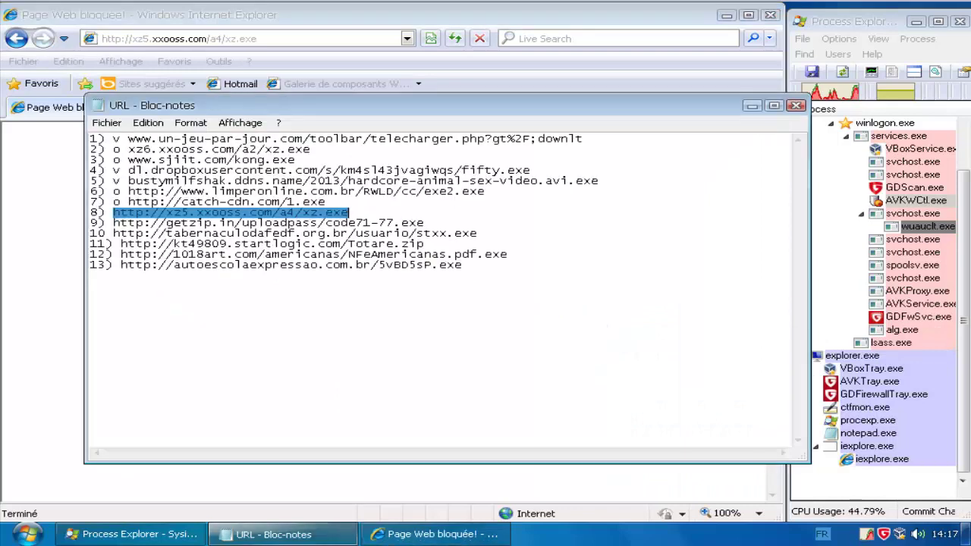
pyautogui.press('Home')
pyautogui.write('v')
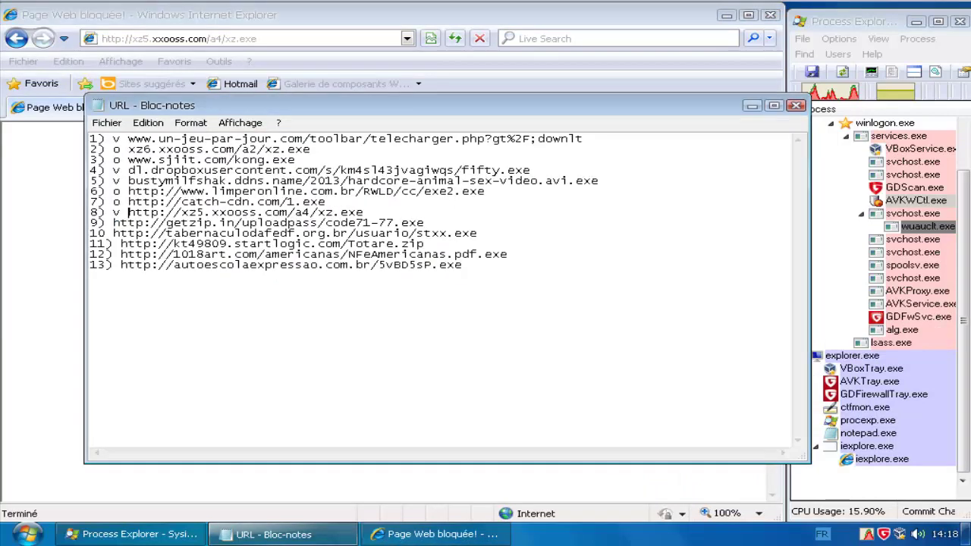
pyautogui.moveTo(425, 223); pyautogui.dragTo(114, 223)
pyautogui.click(435, 534)
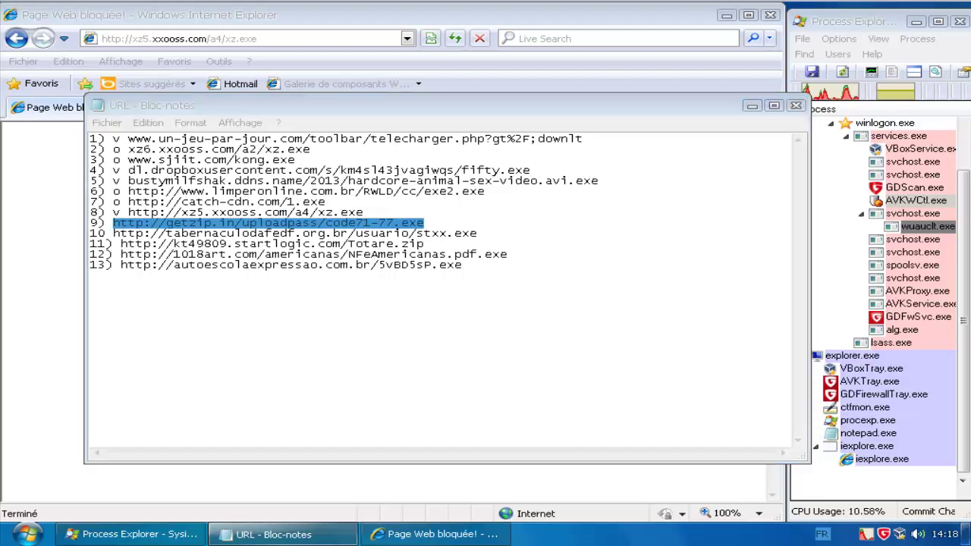
pyautogui.click(227, 39)
pyautogui.hotkey('ctrl', 'v')
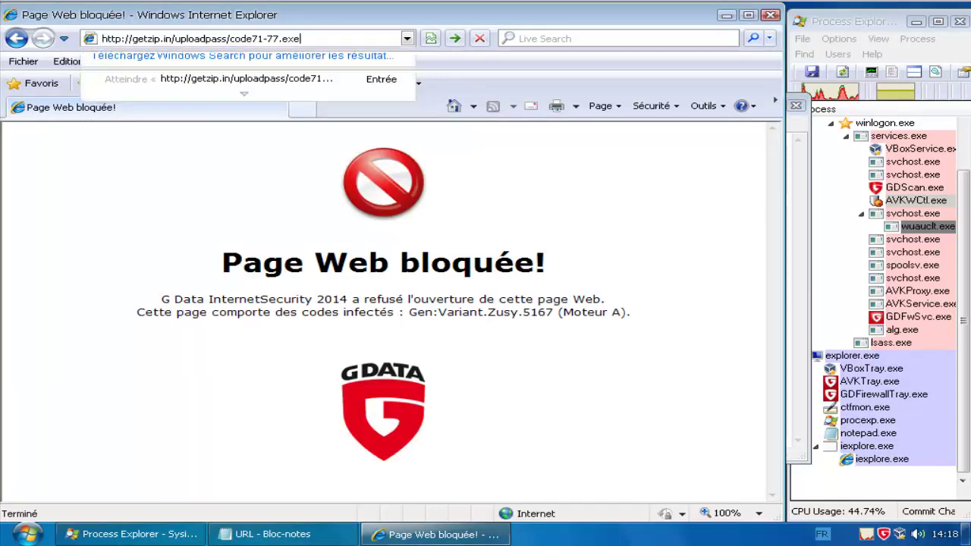
pyautogui.press('Return')
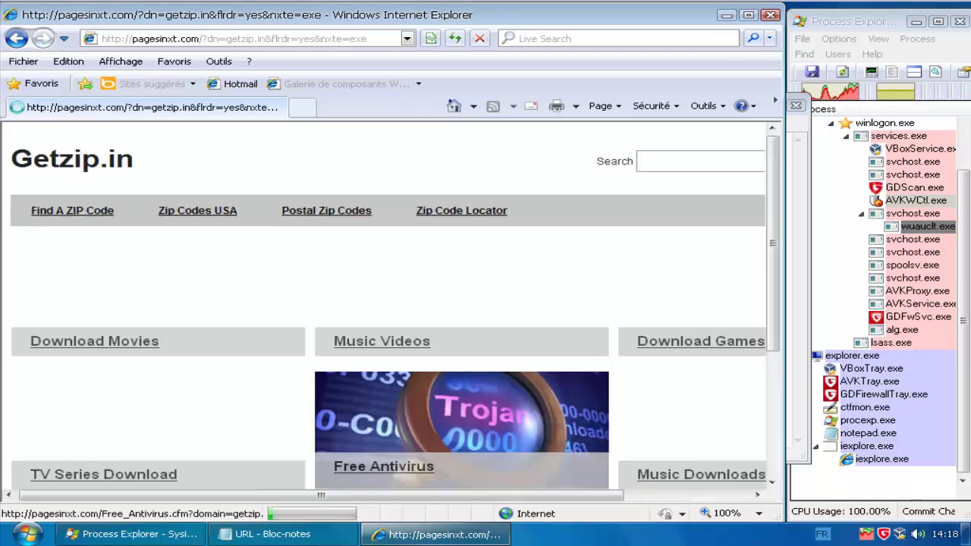
# Step: Mark the ninth address in the URL Notepad list, the getzip.in one, with an "o" in front of it
pyautogui.click(273, 534)
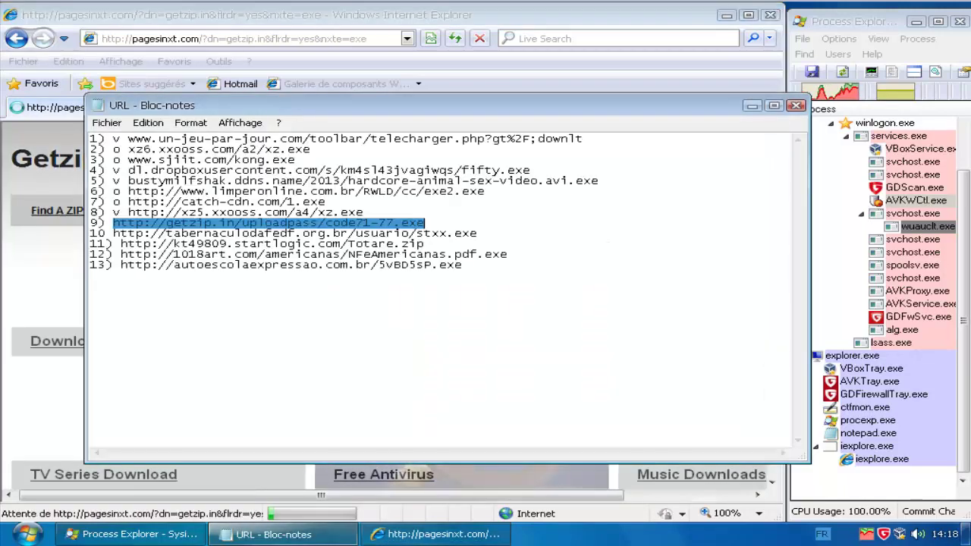
pyautogui.press('Left')
pyautogui.write('o')
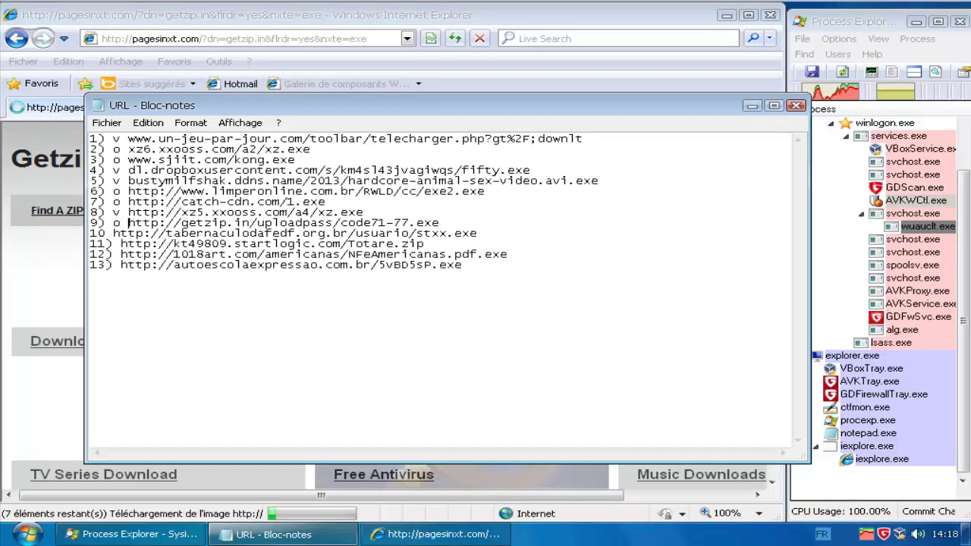
pyautogui.press('Down')
pyautogui.press('End')
pyautogui.hotkey('shift', 'Left')
pyautogui.hotkey('shift', 'Left')
pyautogui.hotkey('shift', 'Left')
pyautogui.hotkey('shift', 'Left')
pyautogui.hotkey('shift', 'Left')
pyautogui.hotkey('shift', 'Left')
pyautogui.hotkey('shift', 'Left')
pyautogui.hotkey('shift', 'Left')
pyautogui.hotkey('shift', 'Left')
pyautogui.hotkey('shift', 'Left')
pyautogui.hotkey('shift', 'Left')
pyautogui.hotkey('shift', 'Left')
pyautogui.hotkey('shift', 'Left')
pyautogui.hotkey('shift', 'Left')
pyautogui.hotkey('shift', 'Left')
pyautogui.hotkey('shift', 'Left')
pyautogui.hotkey('shift', 'Left')
pyautogui.hotkey('shift', 'Left')
pyautogui.hotkey('shift', 'Left')
pyautogui.hotkey('shift', 'Left')
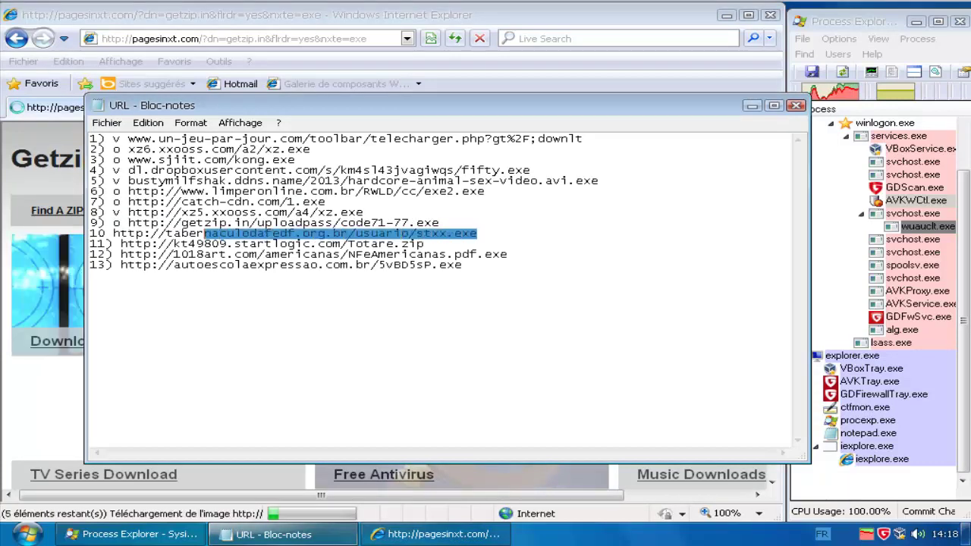
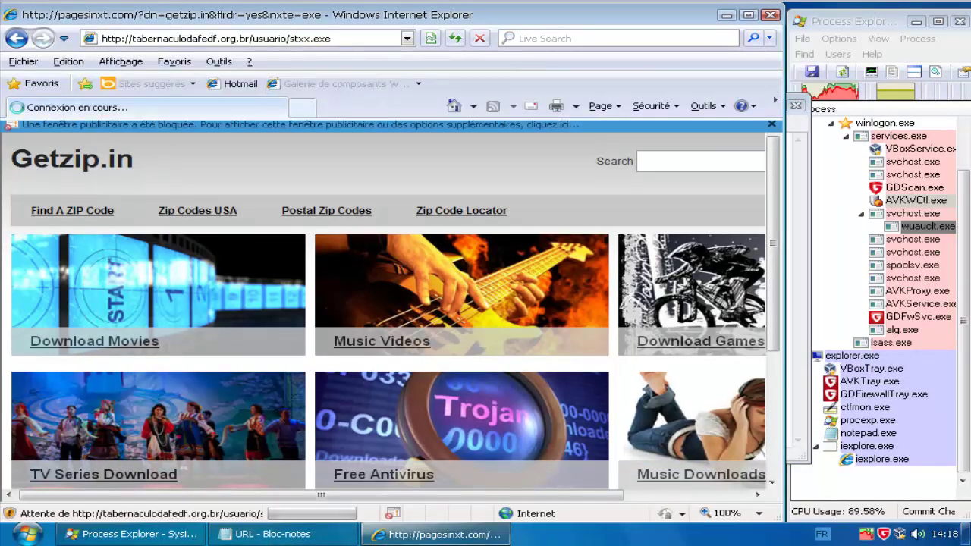
pyautogui.press('Return')
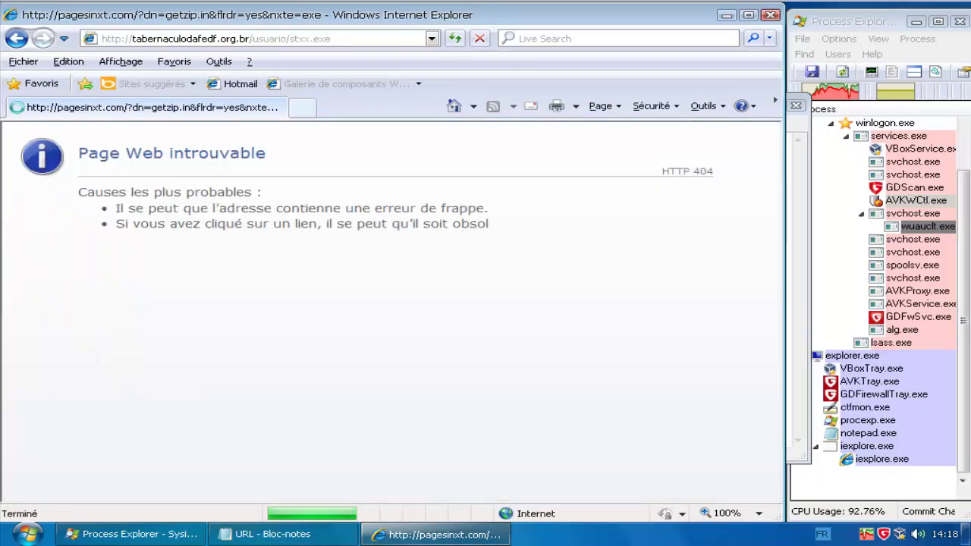
# Step: Mark the tenth address in the URL Notepad list, the tabernaculodafedf.org.br one, with an "o" in front of it
pyautogui.click(282, 534)
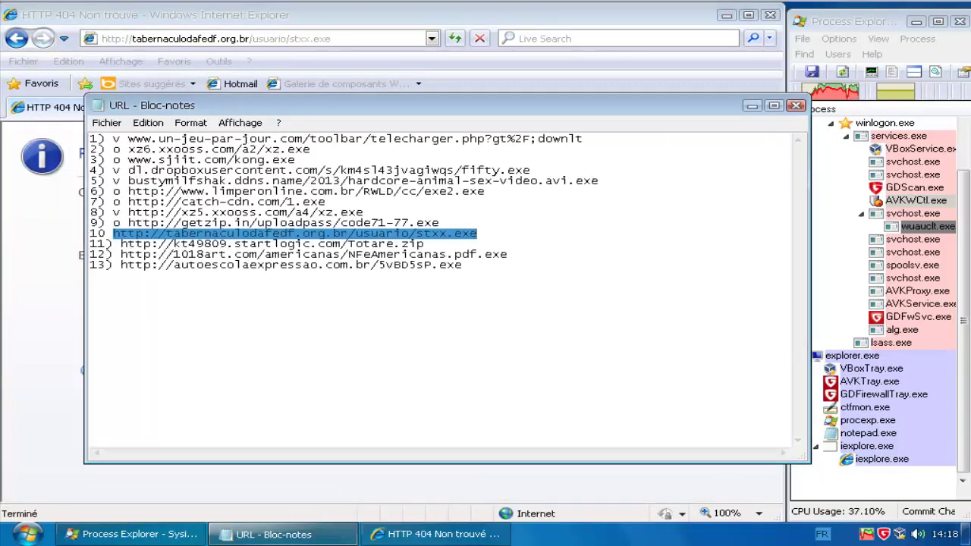
pyautogui.press('Left')
pyautogui.write('o')
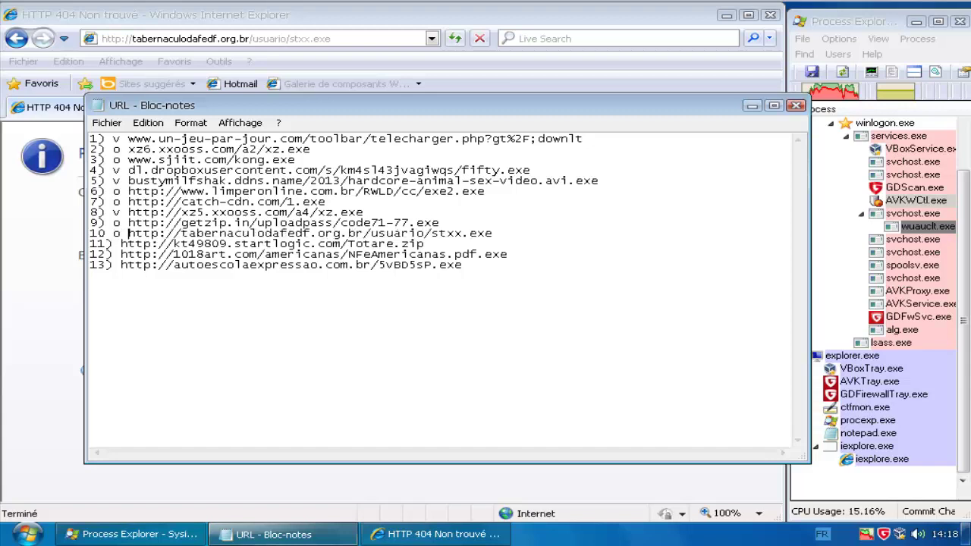
pyautogui.moveTo(425, 244); pyautogui.dragTo(121, 245)
pyautogui.click(434, 534)
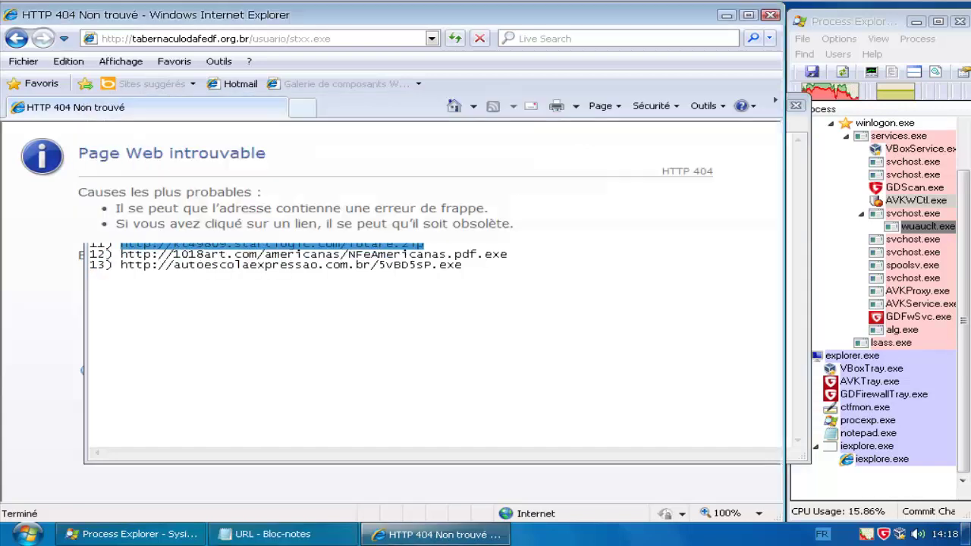
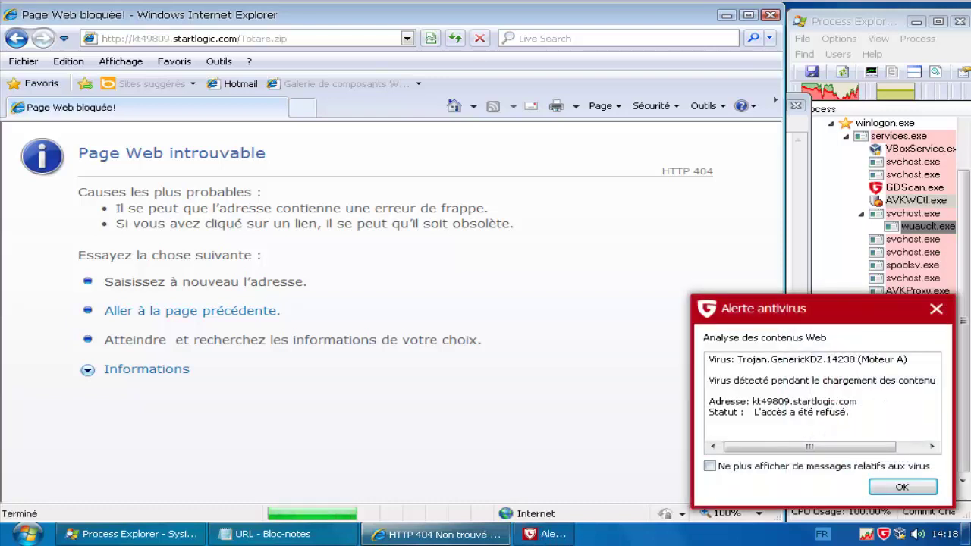
pyautogui.click(902, 487)
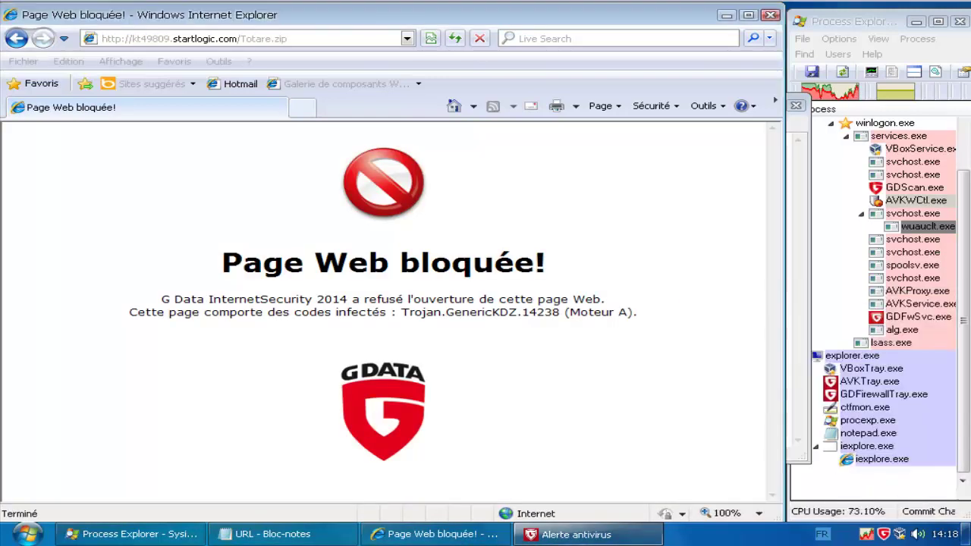
# Step: Mark the eleventh address in the URL Notepad list, the kt49809.startlogic.com one, with a "v" in front of it
pyautogui.click(282, 534)
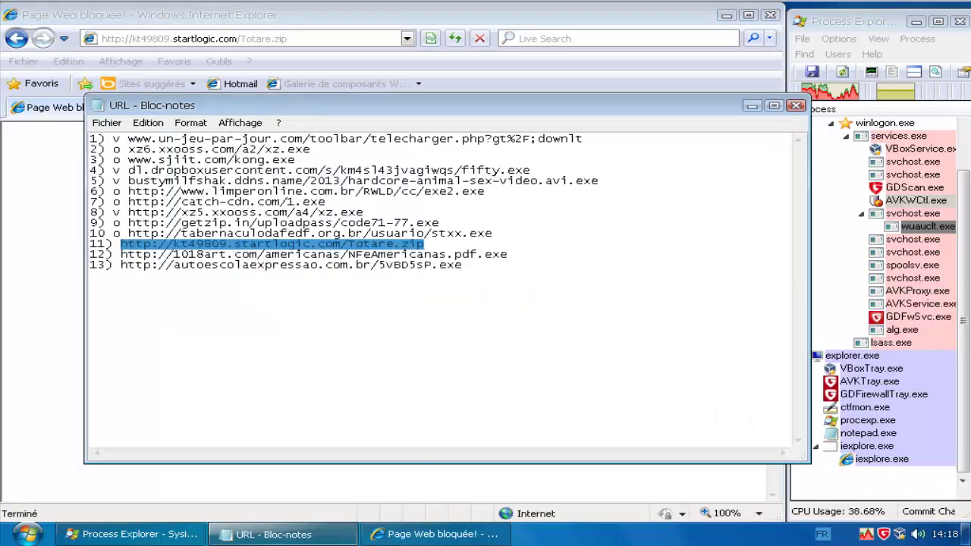
pyautogui.press('Left')
pyautogui.write('v')
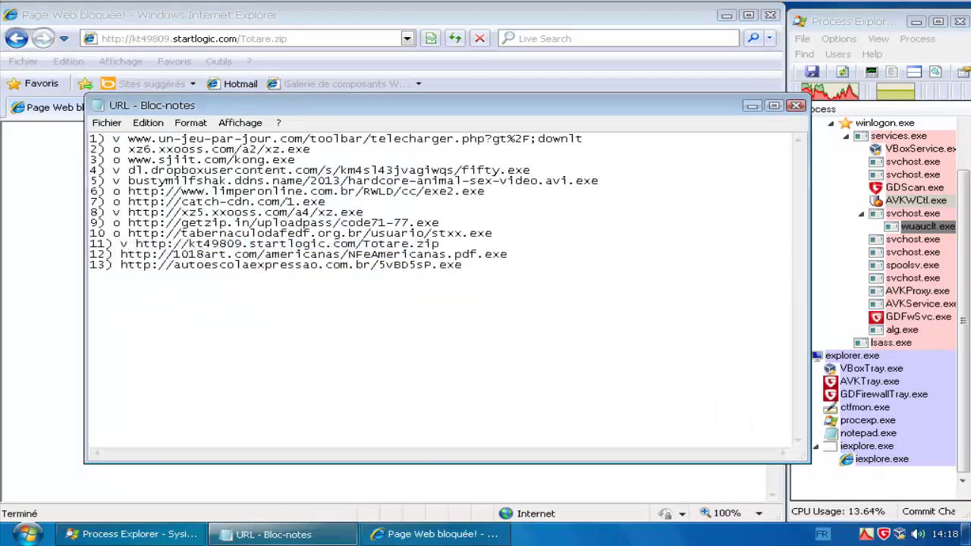
pyautogui.moveTo(508, 255); pyautogui.dragTo(159, 256)
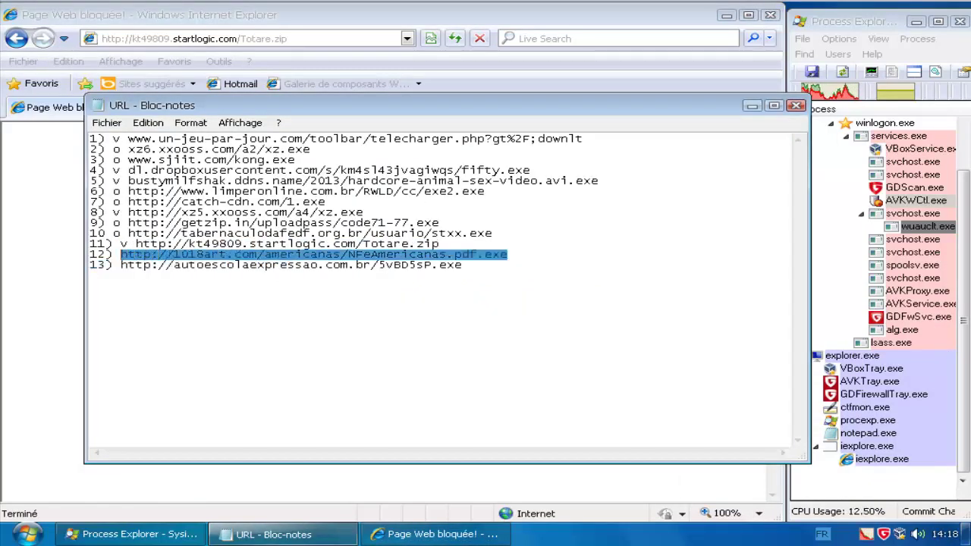
pyautogui.hotkey('ctrl', 'c')
pyautogui.hotkey('alt', 'Tab')
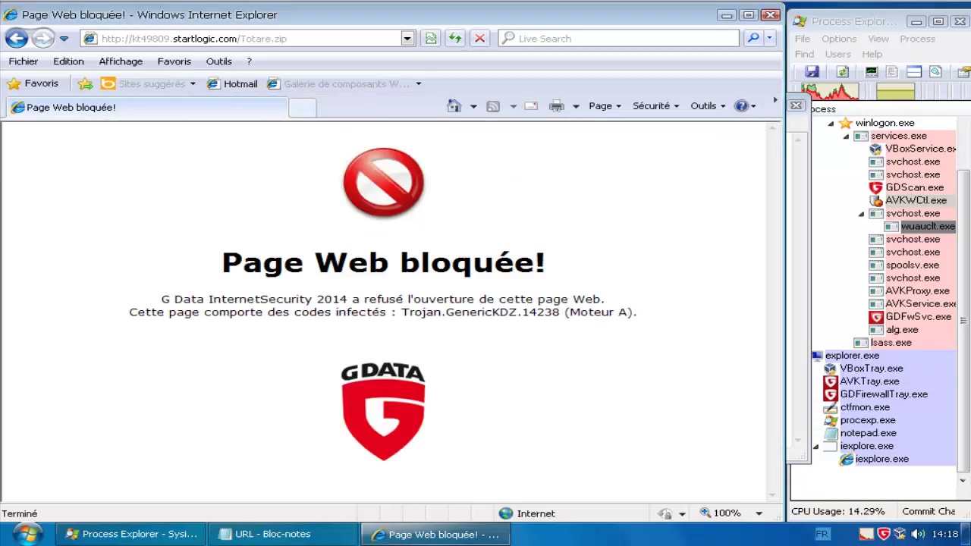
pyautogui.hotkey('alt', 'd')
pyautogui.hotkey('ctrl', 'v')
pyautogui.press('Return')
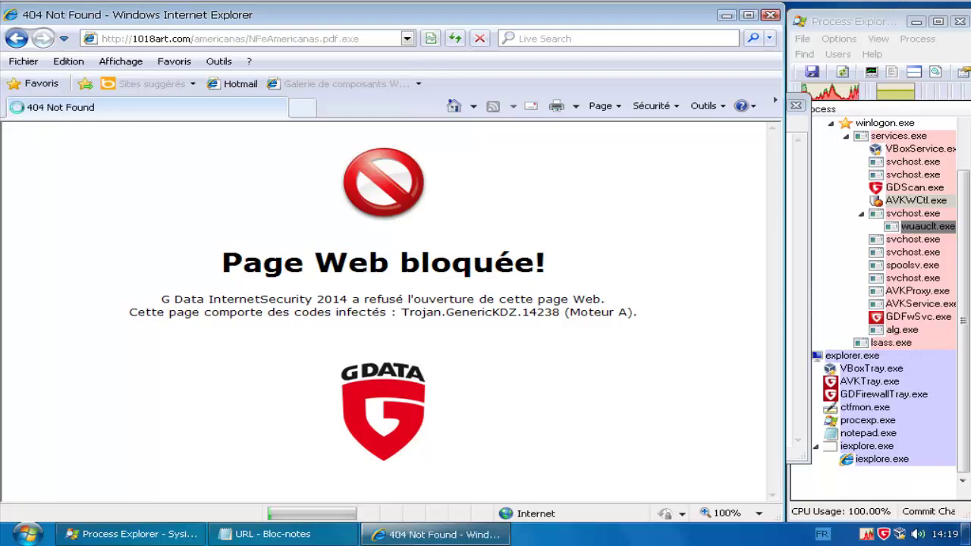
# Step: Mark the twelfth address in the URL Notepad list, the 1018art.com one, with an "o" in front of it
pyautogui.click(265, 535)
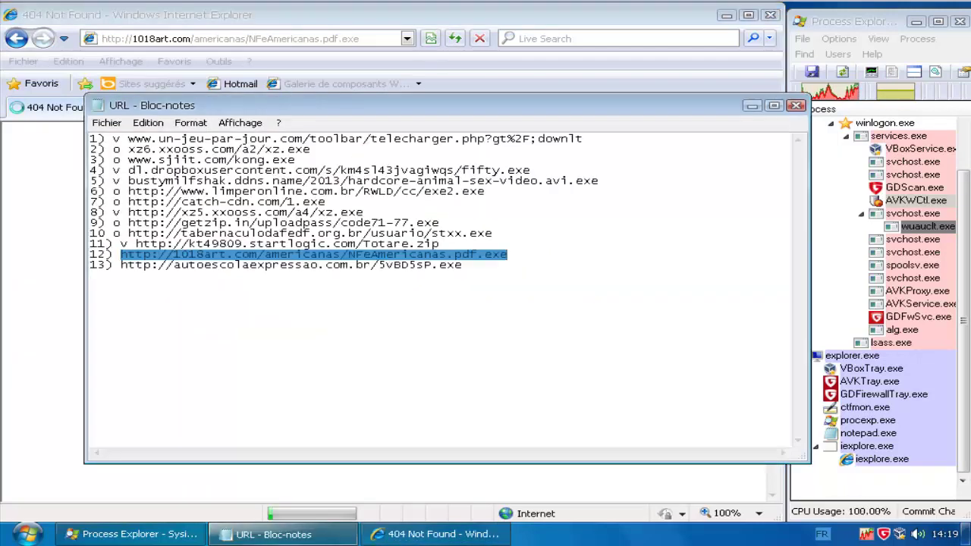
pyautogui.click(121, 255)
pyautogui.write('o')
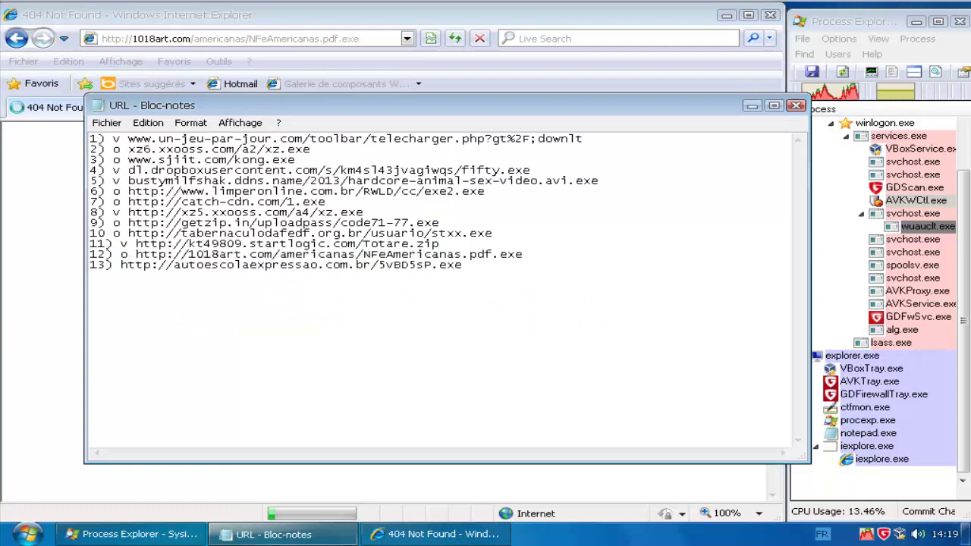
pyautogui.moveTo(466, 271); pyautogui.dragTo(122, 265)
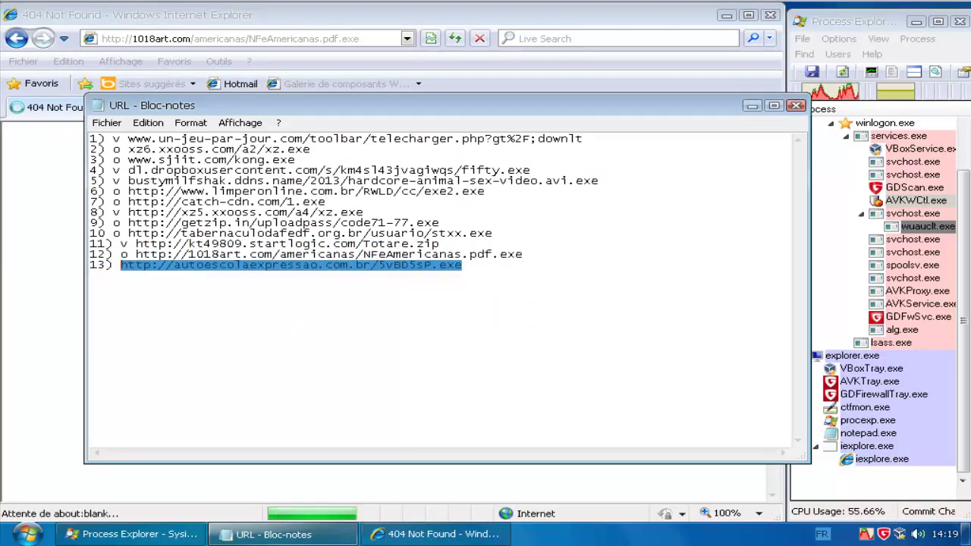
pyautogui.hotkey('ctrl', 'c')
pyautogui.hotkey('alt', 'Tab')
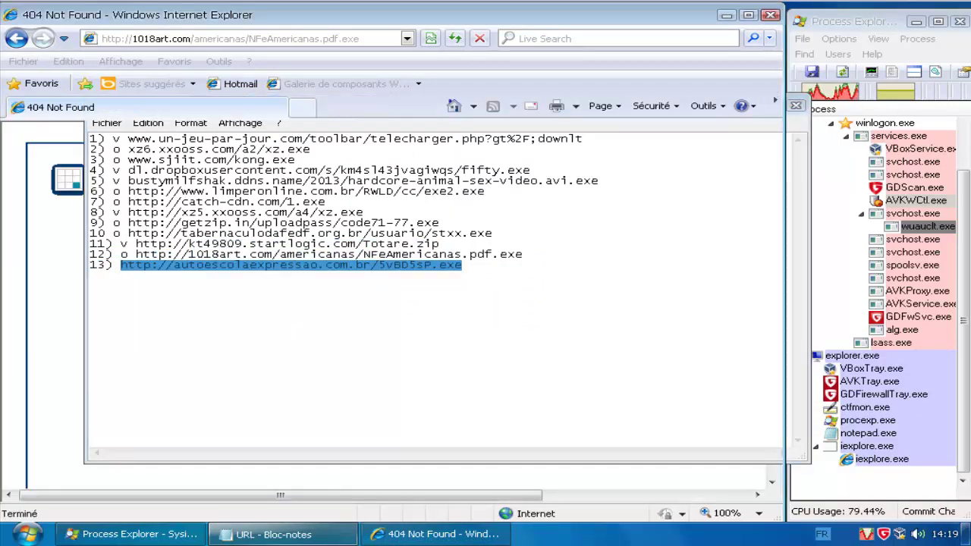
pyautogui.hotkey('alt', 'd')
pyautogui.hotkey('ctrl', 'v')
pyautogui.press('Return')
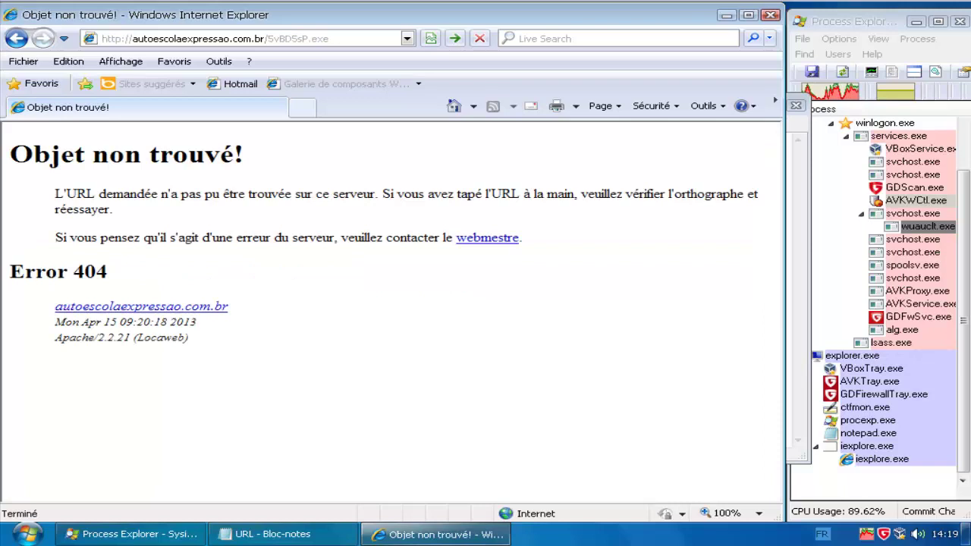
# Step: Mark the thirteenth address in the URL Notepad list, the autoescolaexpressao.com.br one, with an "o" in front of it and minimize Notepad
pyautogui.click(267, 534)
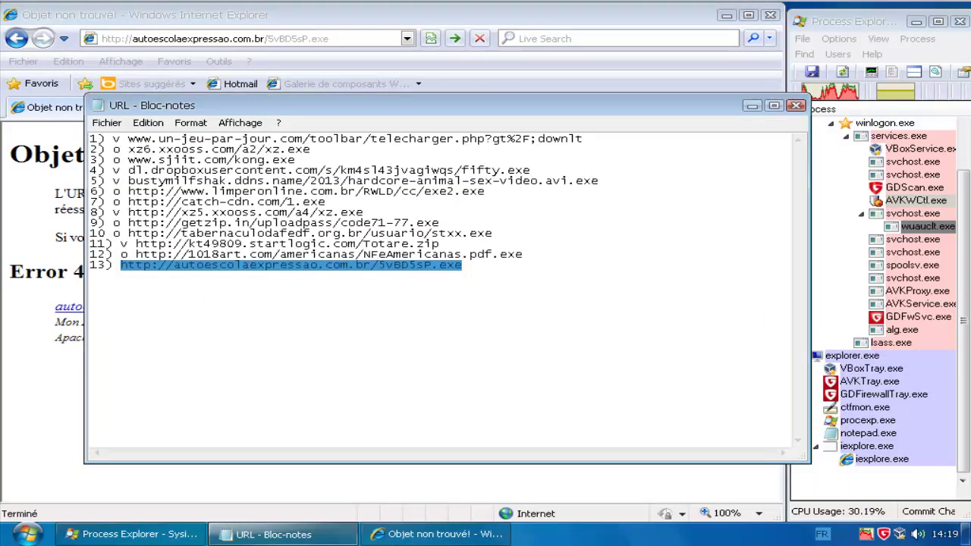
pyautogui.press('Left')
pyautogui.write('o')
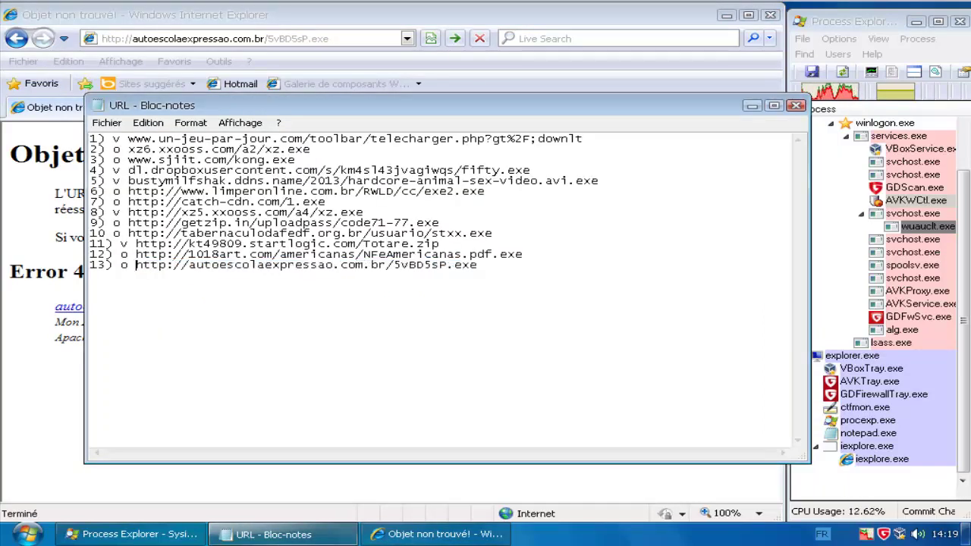
pyautogui.click(753, 107)
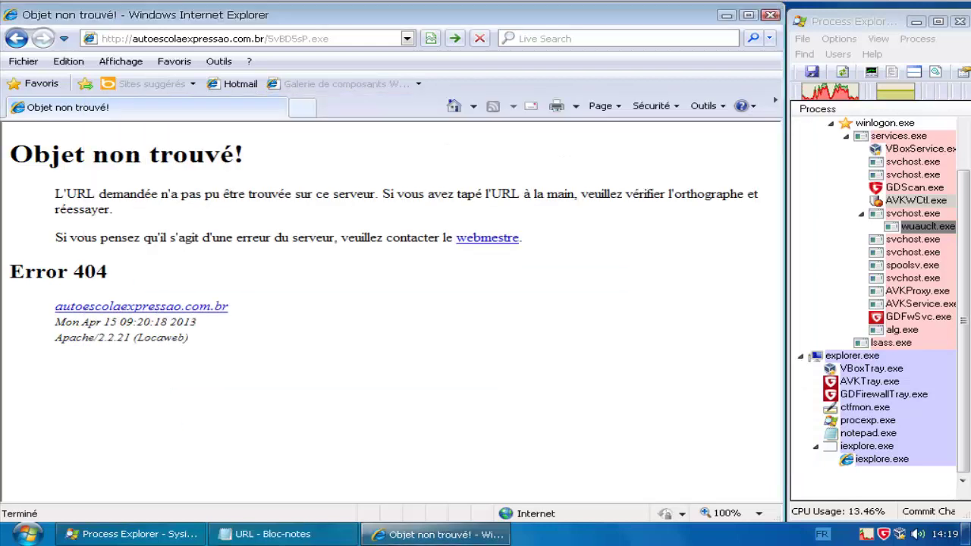
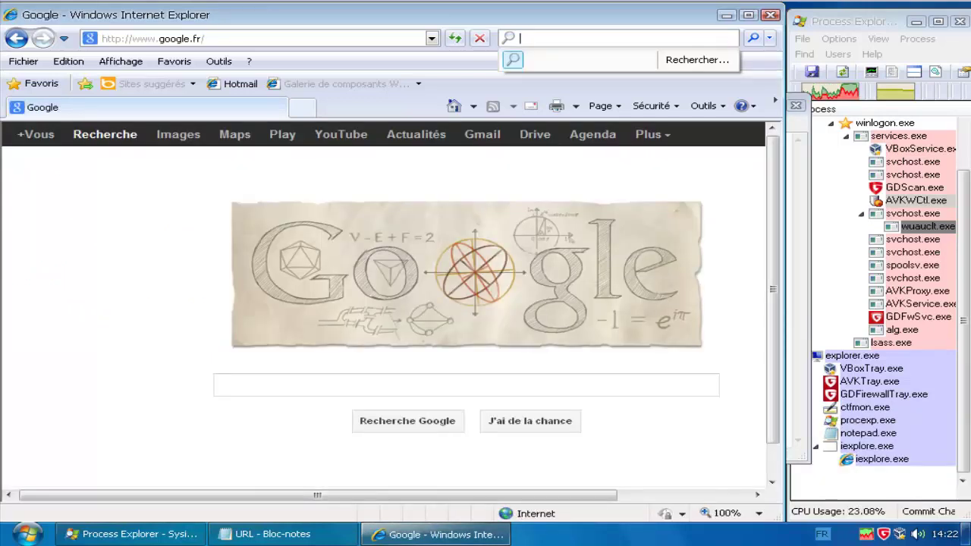
# Step: Copy the first address under "URL en plus" in the Notepad list, the bustymilfsltn.dnset.com one, and load it in Internet Explorer
pyautogui.click(282, 534)
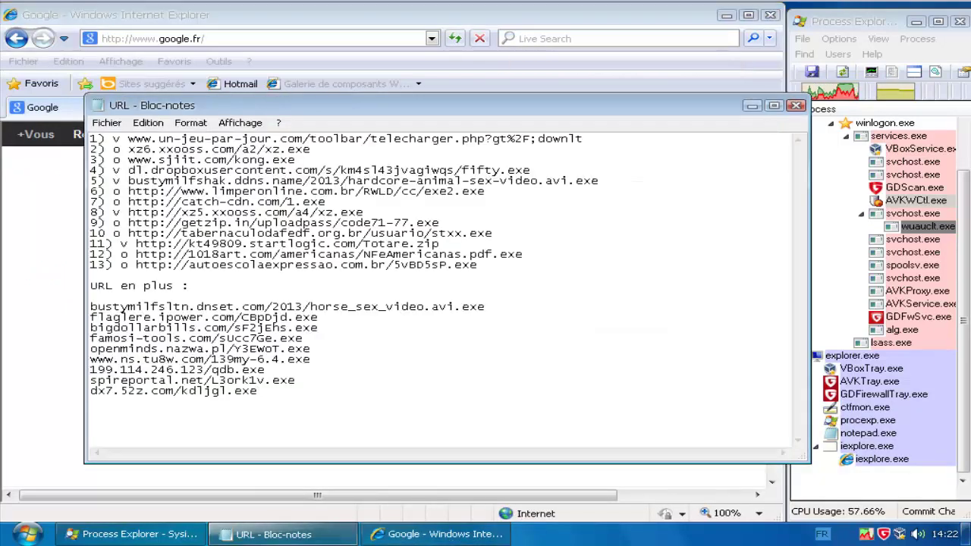
pyautogui.moveTo(485, 307); pyautogui.dragTo(99, 306)
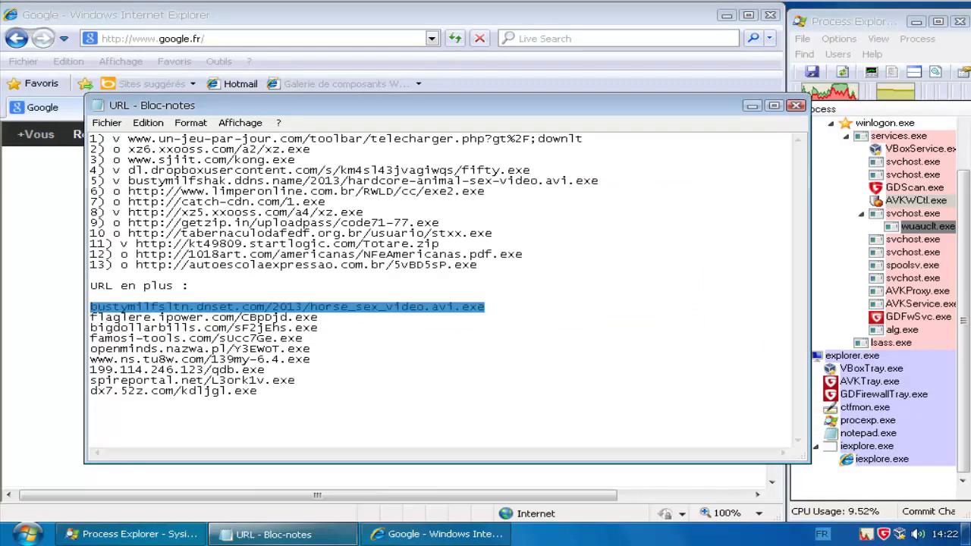
pyautogui.hotkey('ctrl', 'c')
pyautogui.hotkey('alt', 'Tab')
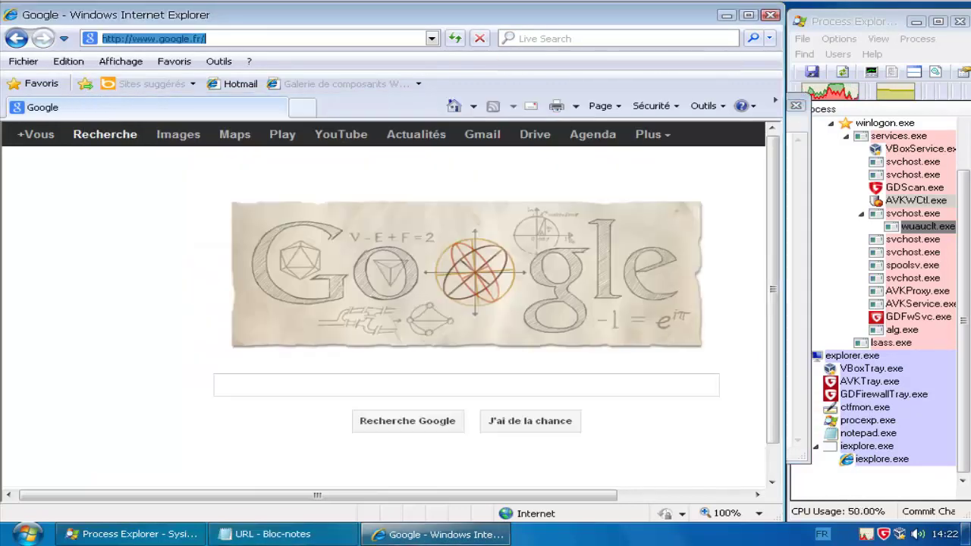
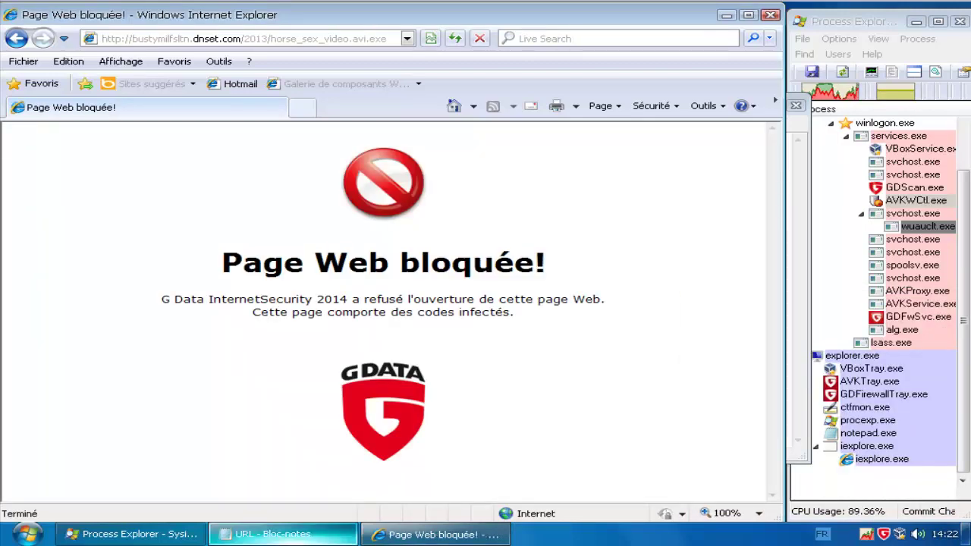
# Step: Mark the first address under "URL en plus", the bustymilfsltn.dnset.com one, with a "v" in front of it in Notepad
pyautogui.click(269, 534)
pyautogui.click(91, 308)
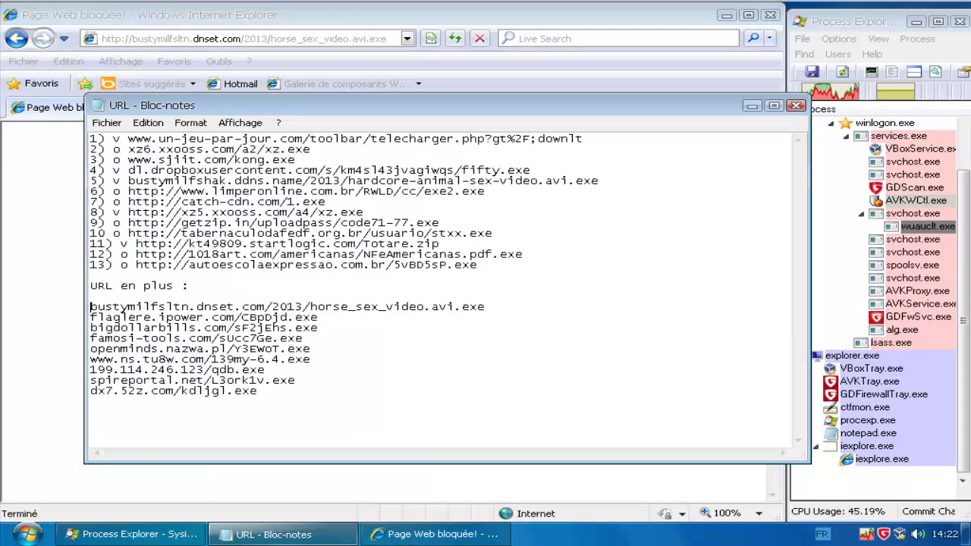
pyautogui.write('v')
# Step: Copy the second extra address, flaglere.ipower.com/CBpDjd.exe, load it in Internet Explorer and dismiss the antivirus alert
pyautogui.moveTo(319, 317); pyautogui.dragTo(89, 318)
pyautogui.hotkey('ctrl', 'c')
pyautogui.hotkey('alt', 'Tab')
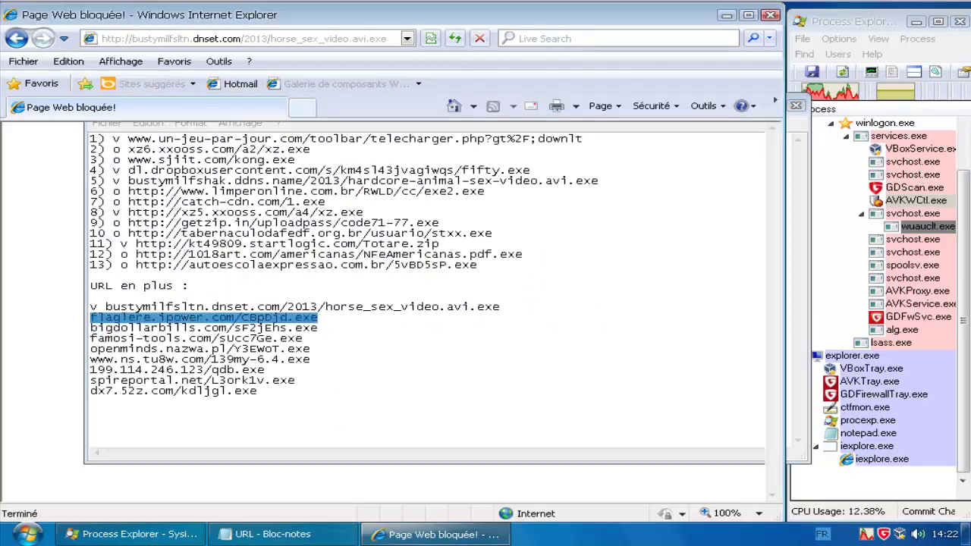
pyautogui.hotkey('ctrl', 'v')
pyautogui.press('Return')
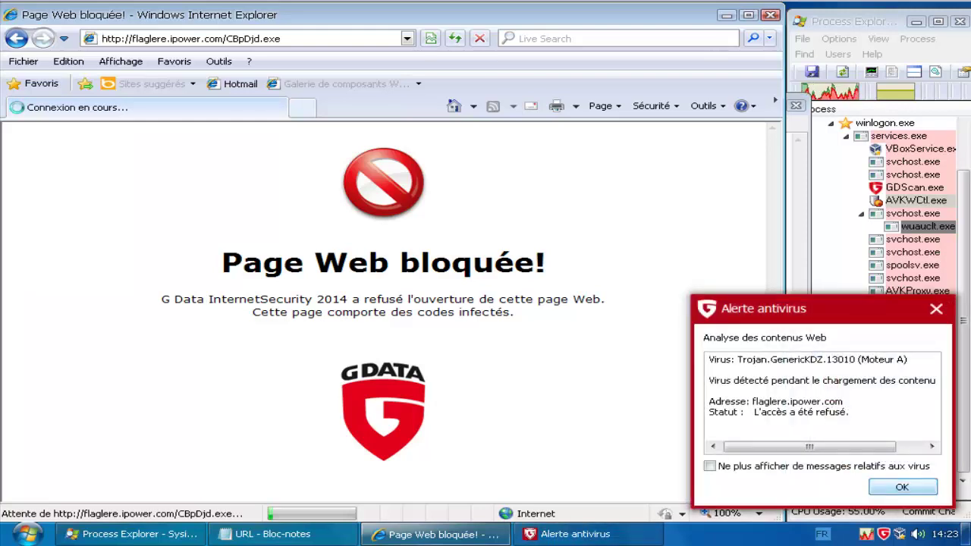
pyautogui.click(902, 487)
# Step: Mark the second address under "URL en plus", the flaglere.ipower.com one, with a "v" in front of it in Notepad
pyautogui.click(283, 534)
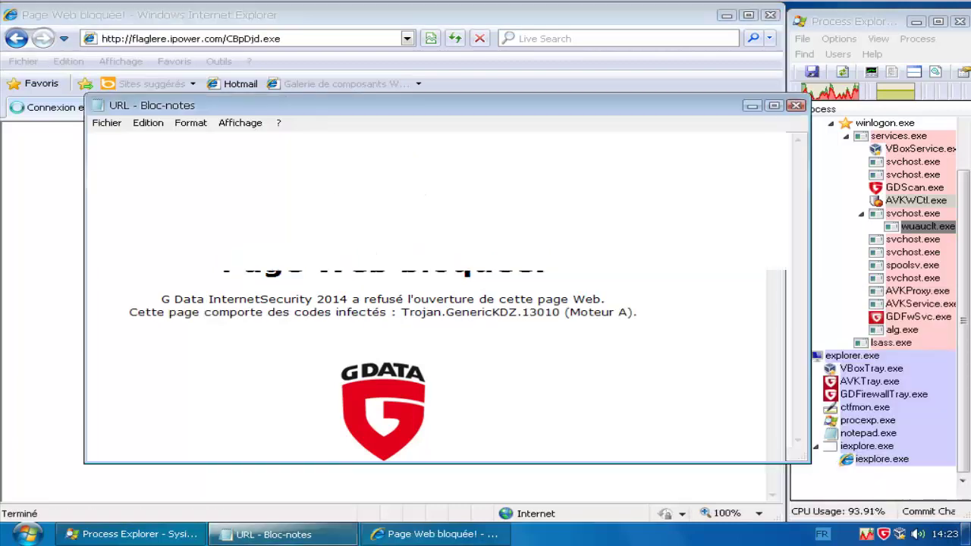
pyautogui.click(91, 317)
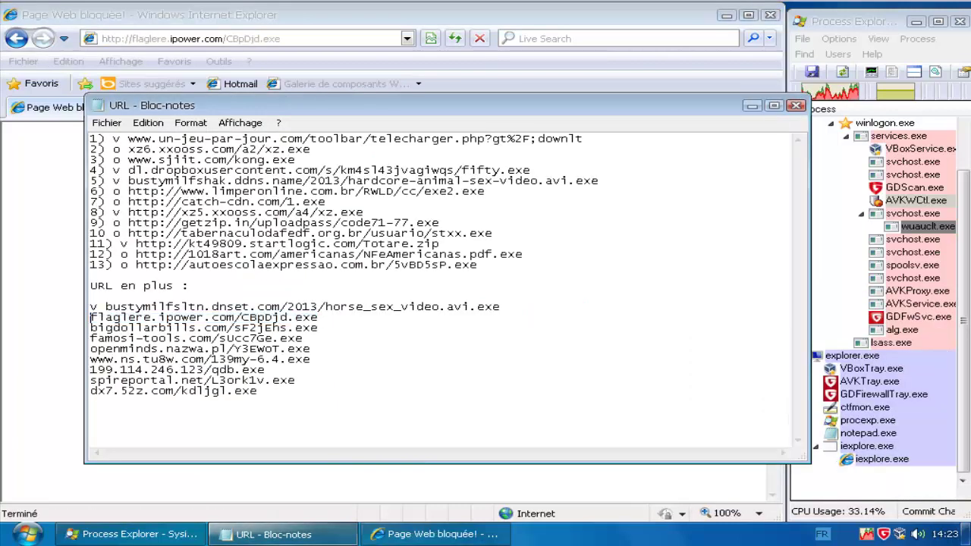
pyautogui.write('v')
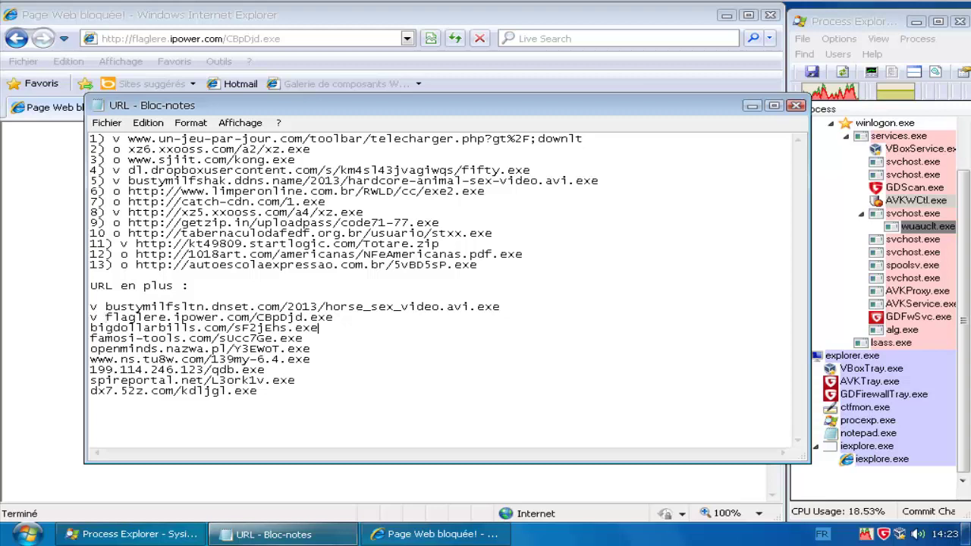
# Step: Copy the third extra address, bigdollarbills.com/sF2jEhs.exe, load it in Internet Explorer and dismiss the antivirus alert
pyautogui.hotkey('shift', 'Home')
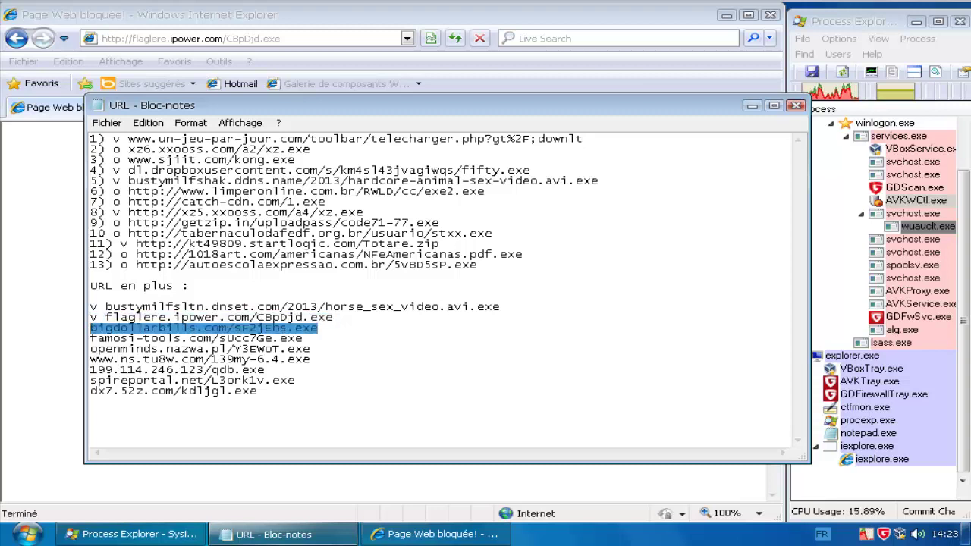
pyautogui.hotkey('ctrl', 'c')
pyautogui.hotkey('alt', 'Tab')
pyautogui.hotkey('alt', 'd')
pyautogui.hotkey('ctrl', 'v')
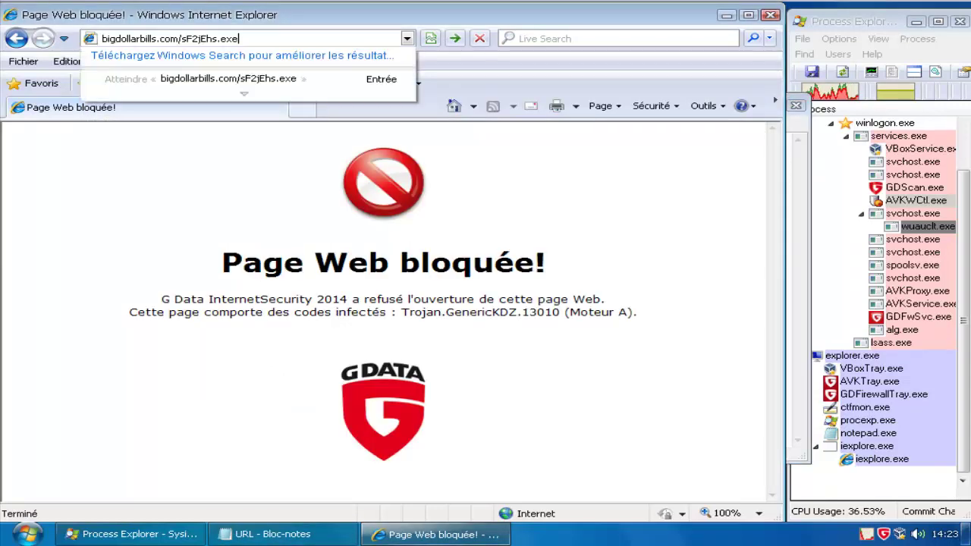
pyautogui.press('Return')
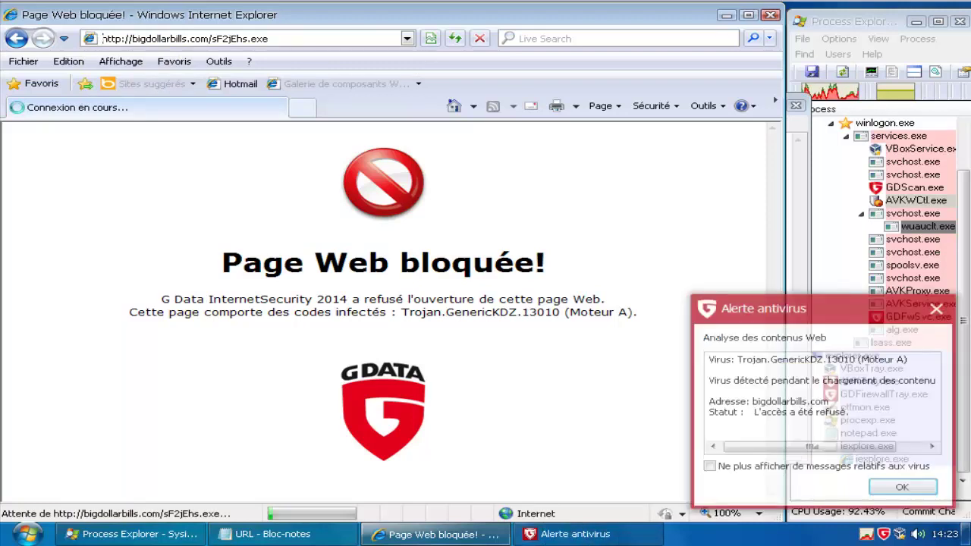
pyautogui.click(902, 487)
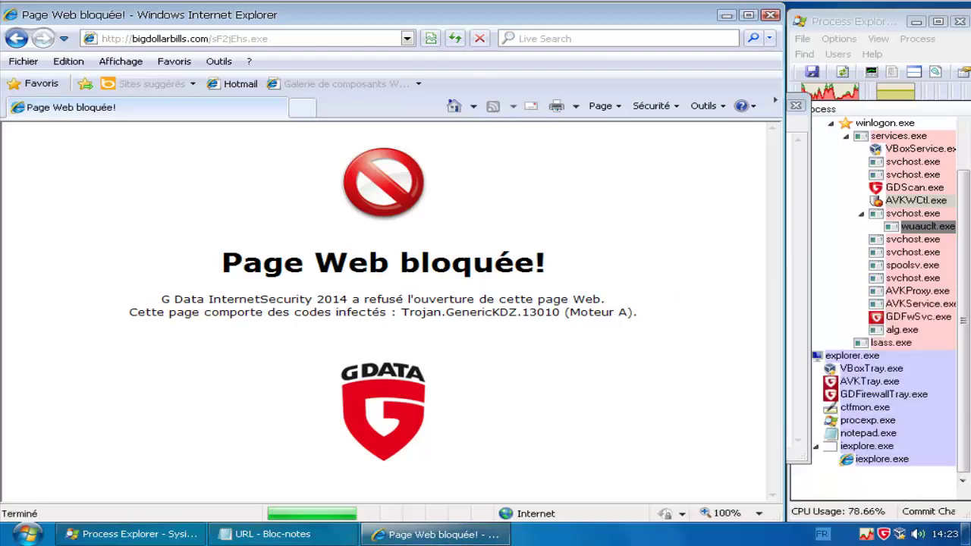
# Step: Mark the third extra address, the bigdollarbills.com one, with a "v" in front of it in Notepad
pyautogui.click(282, 534)
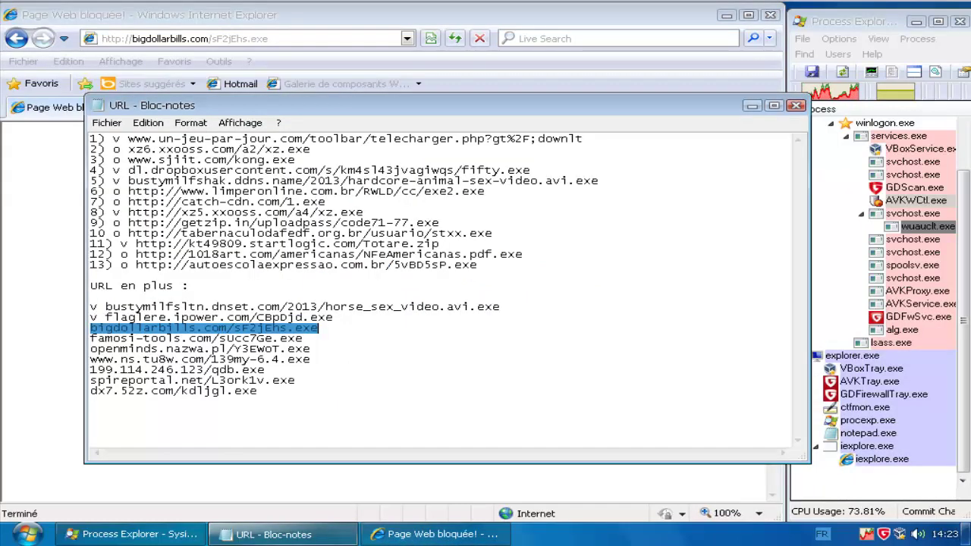
pyautogui.press('Home')
pyautogui.write('v')
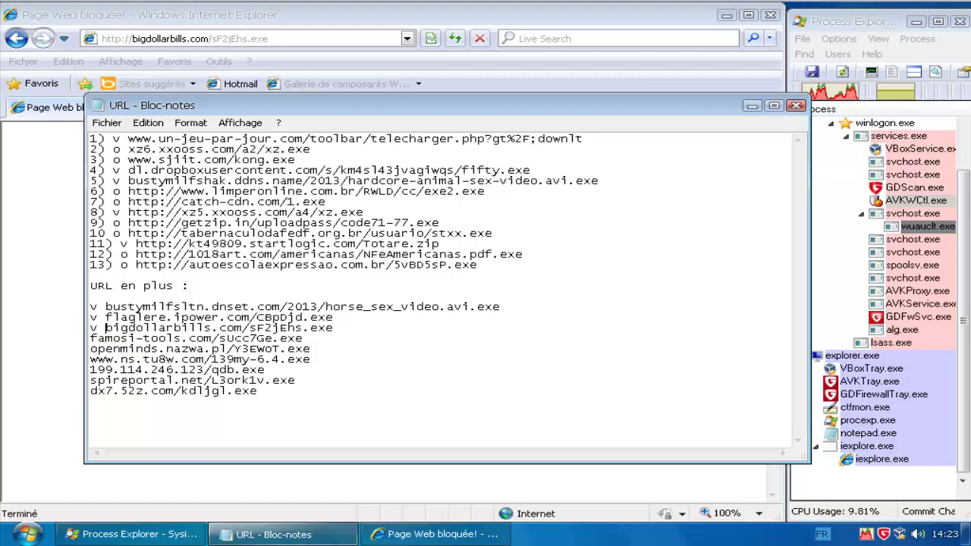
# Step: Copy the fourth extra address, famosi-tools.com/sUcc7Ge.exe, from the Notepad list and load it in Internet Explorer
pyautogui.moveTo(304, 339); pyautogui.dragTo(89, 338)
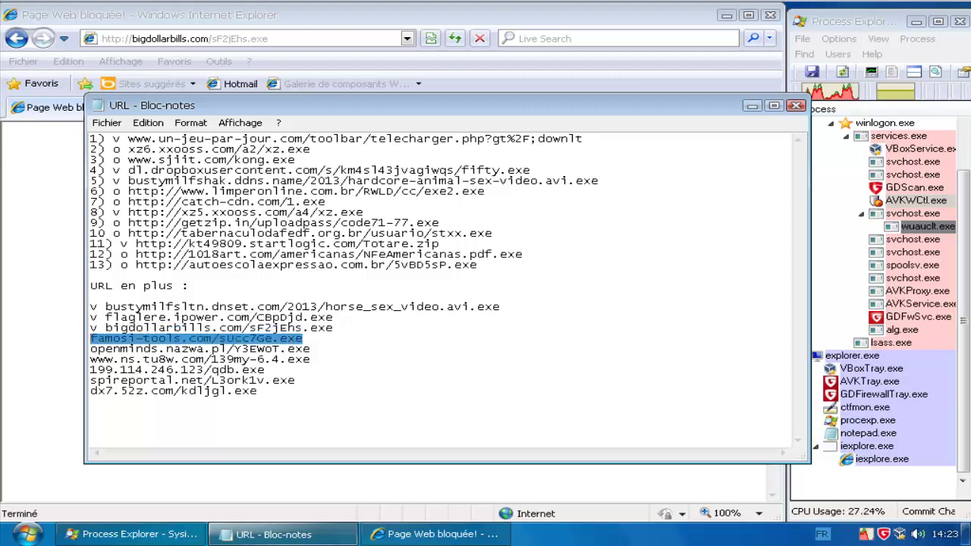
pyautogui.hotkey('alt', 'Tab')
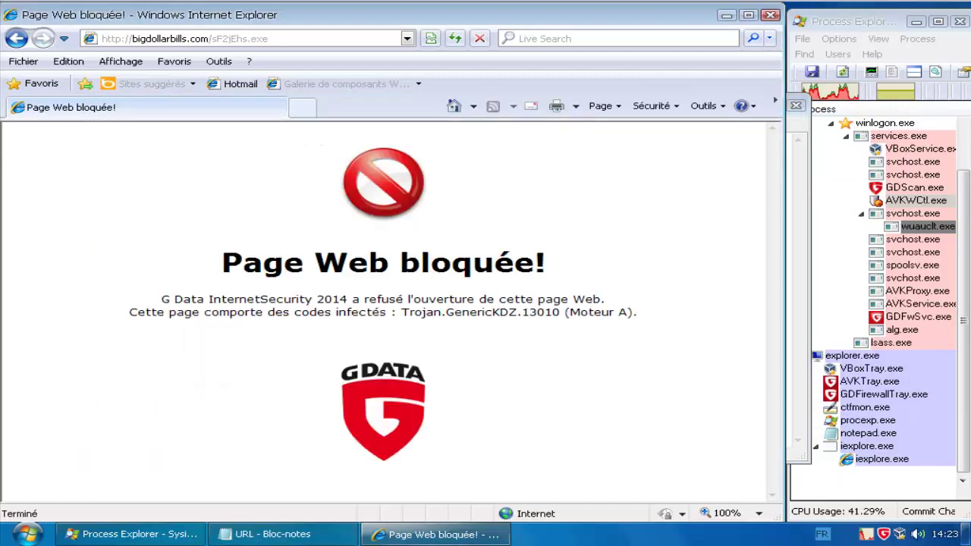
pyautogui.hotkey('alt', 'd')
pyautogui.hotkey('ctrl', 'v')
pyautogui.press('Return')
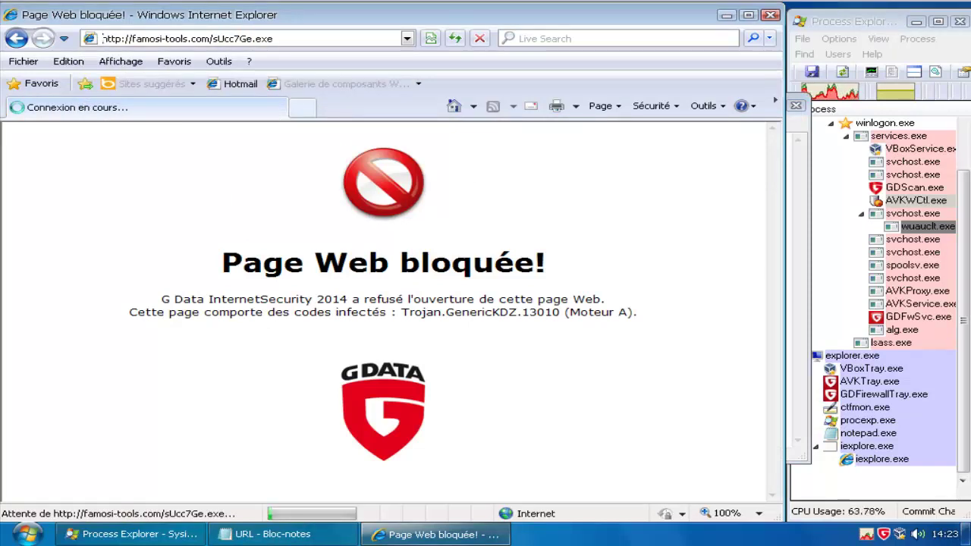
# Step: Copy the fifth extra address, openminds.nazwa.pl/Y3EWoT.exe, dismiss the famosi-tools.com antivirus alert and load the copied address in Internet Explorer
pyautogui.click(266, 535)
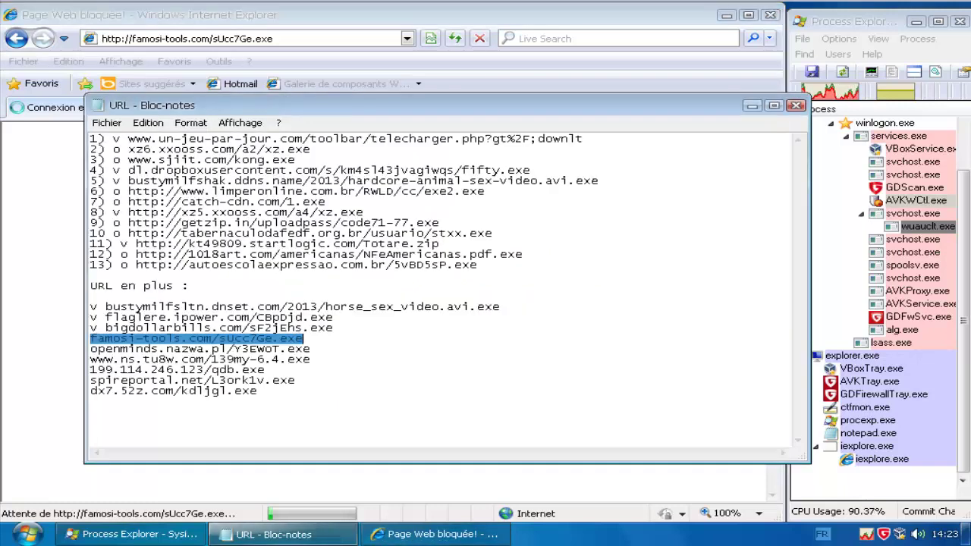
pyautogui.moveTo(312, 353); pyautogui.dragTo(90, 351)
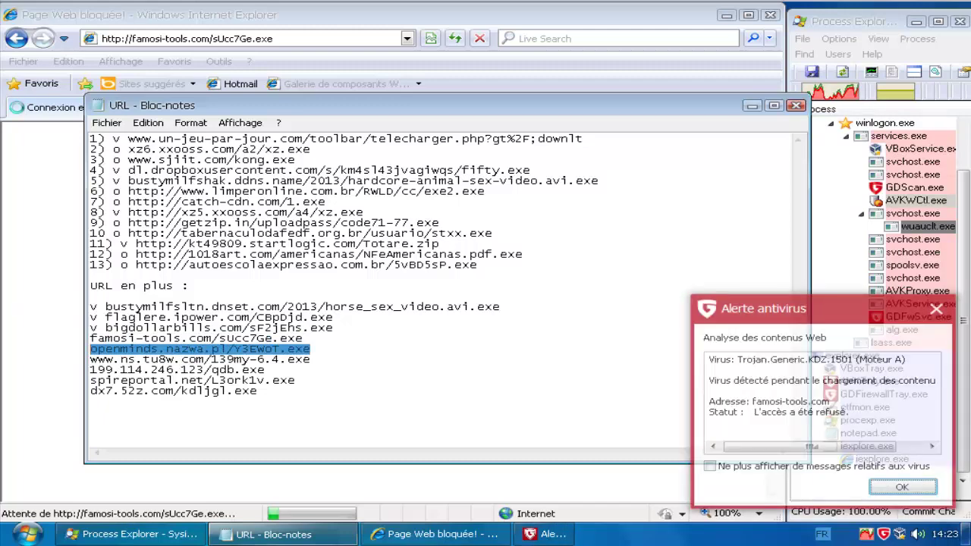
pyautogui.click(902, 487)
pyautogui.click(242, 39)
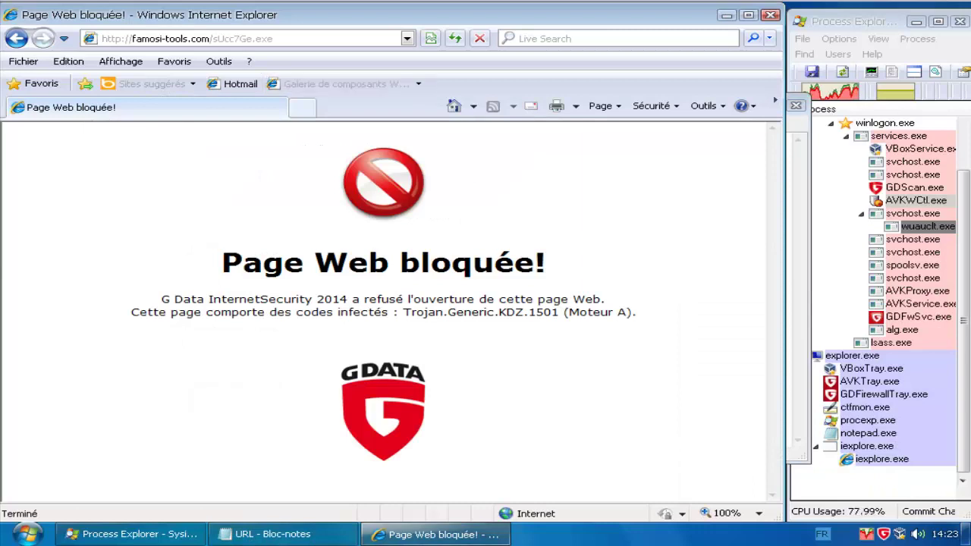
pyautogui.click(242, 39)
pyautogui.hotkey('ctrl', 'v')
pyautogui.press('Return')
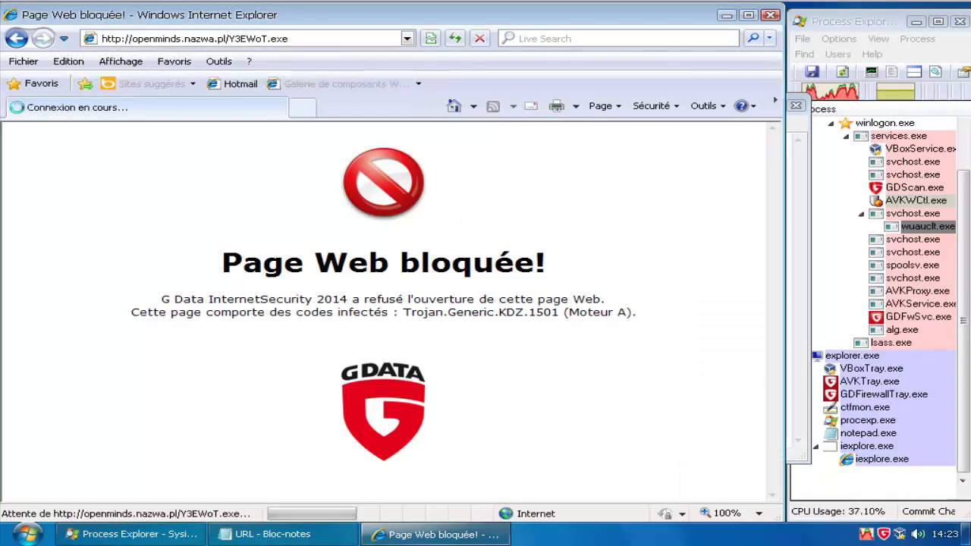
# Step: Mark the famosi-tools.com address with a "v" and the openminds.nazwa.pl address with an "o" in the Notepad list
pyautogui.click(273, 535)
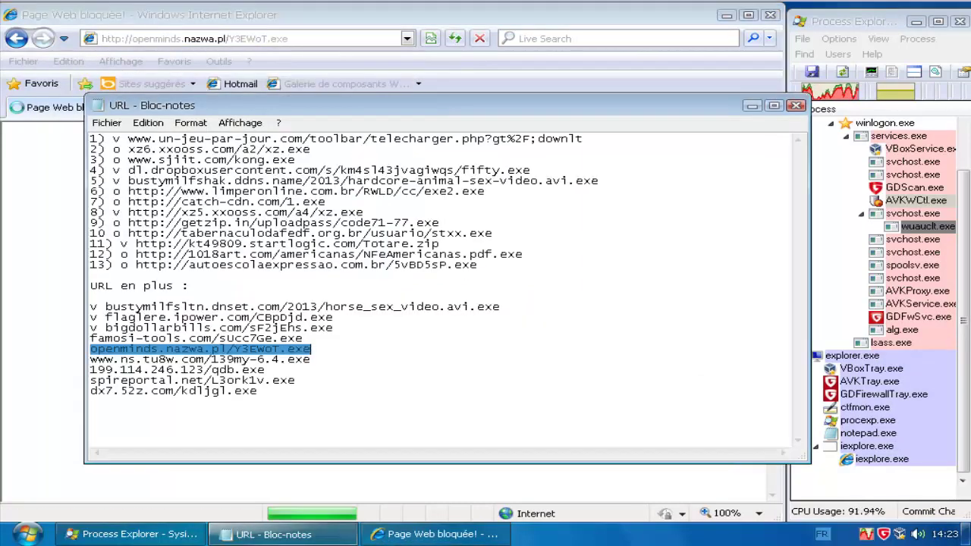
pyautogui.click(91, 339)
pyautogui.write('v')
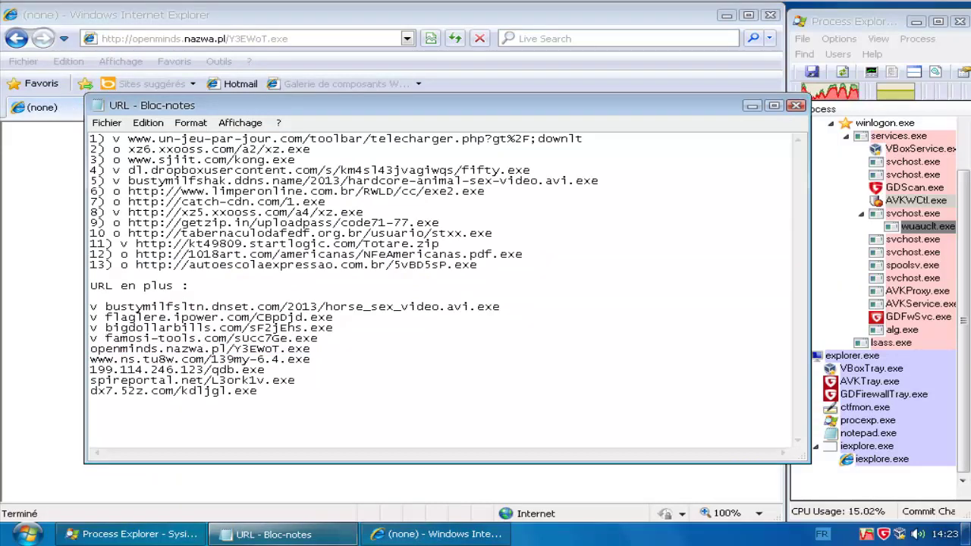
pyautogui.click(91, 349)
pyautogui.write('o')
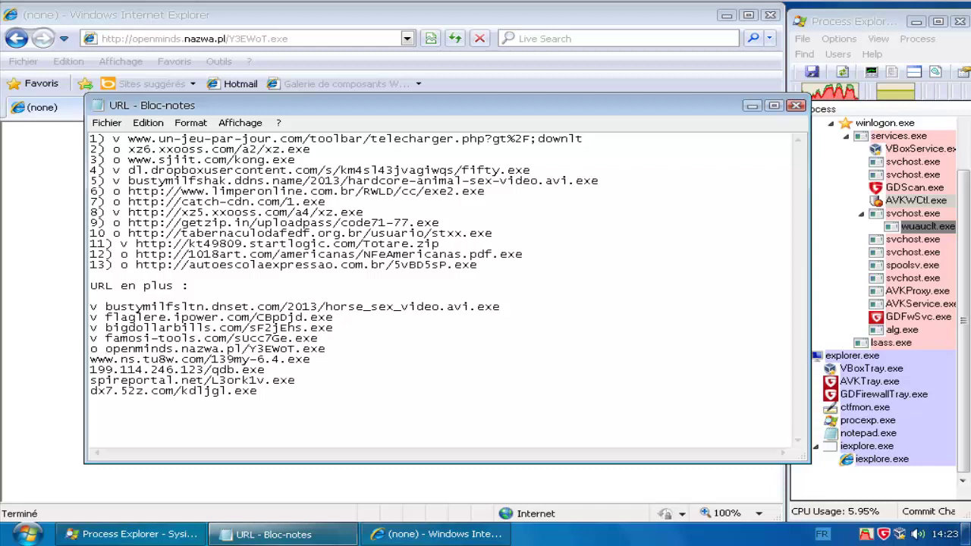
pyautogui.moveTo(312, 360); pyautogui.dragTo(91, 361)
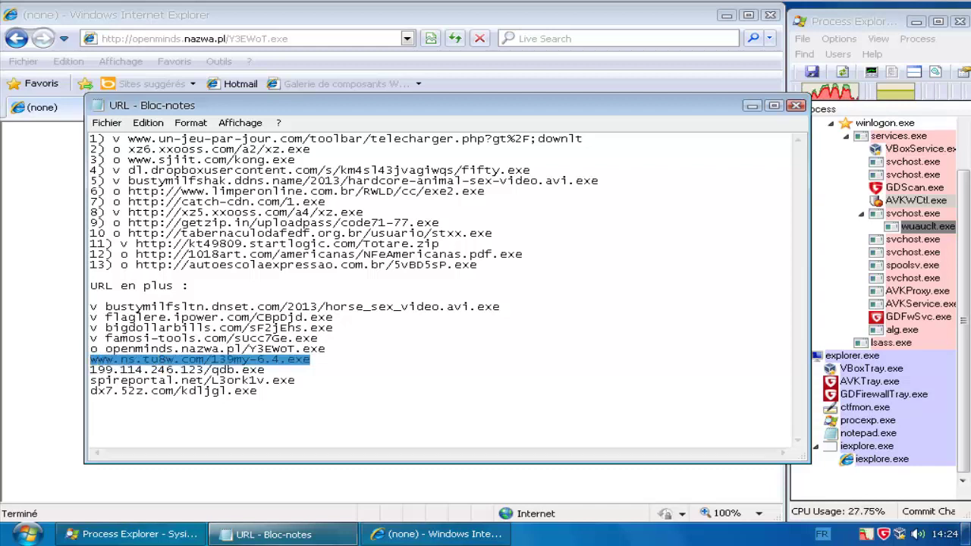
pyautogui.hotkey('alt', 'Tab')
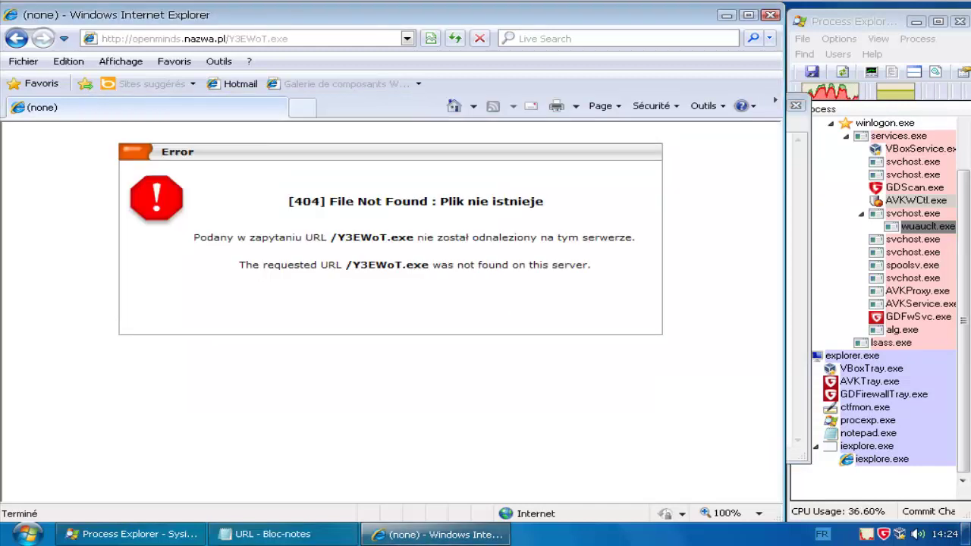
pyautogui.hotkey('alt', 'd')
pyautogui.hotkey('ctrl', 'v')
pyautogui.press('Return')
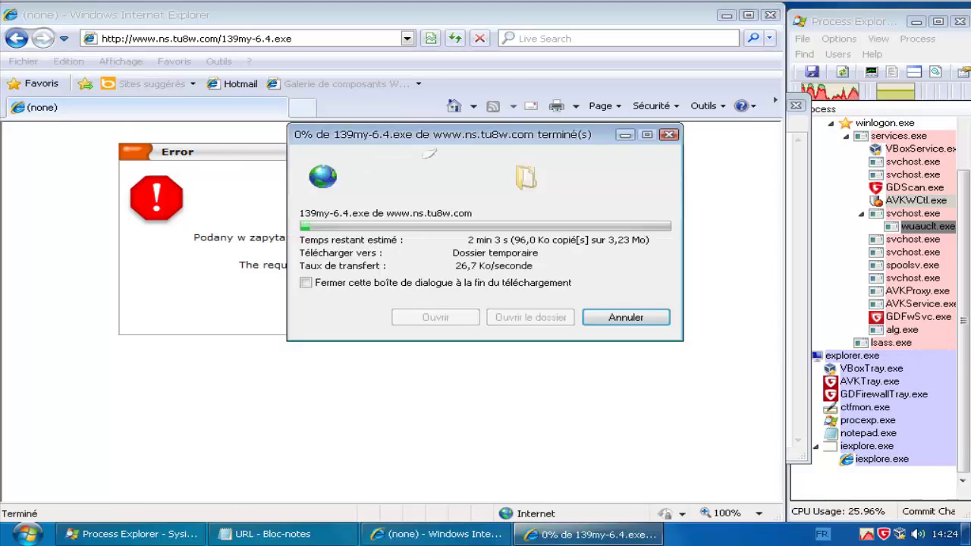
# Step: Copy the seventh extra address, 199.114.246.123/qdb.exe, from the Notepad list and load it in Internet Explorer while the download continues
pyautogui.click(436, 534)
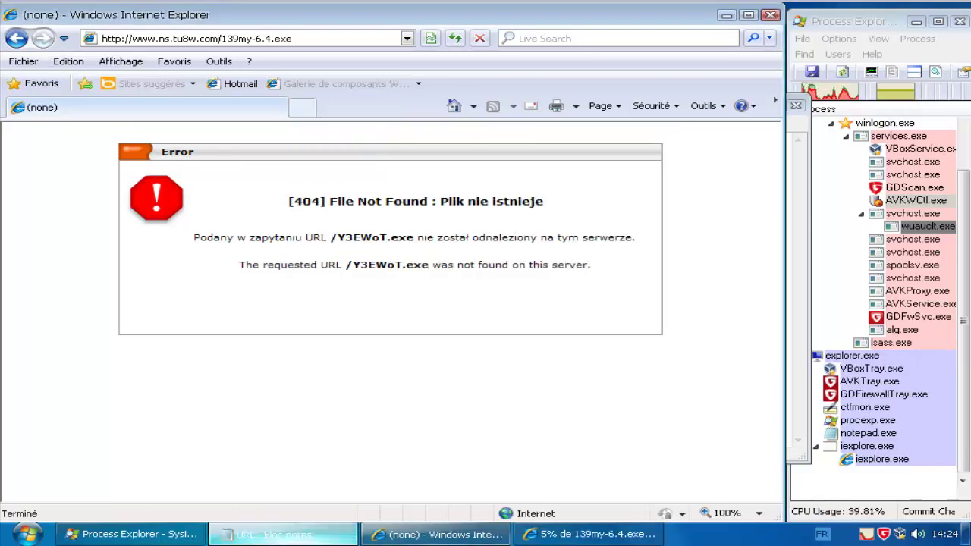
pyautogui.click(283, 534)
pyautogui.press('Down')
pyautogui.hotkey('shift', 'Home')
pyautogui.hotkey('ctrl', 'c')
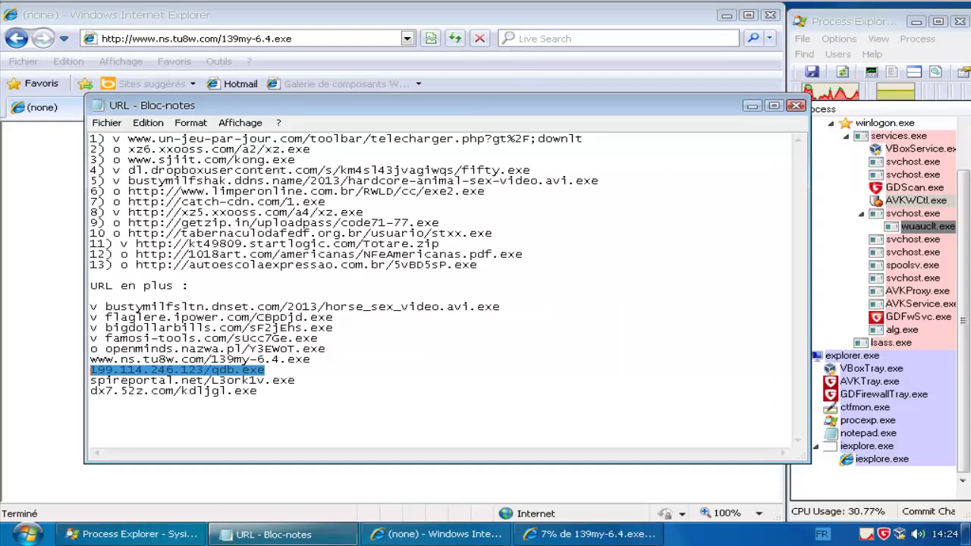
pyautogui.hotkey('alt', 'Tab')
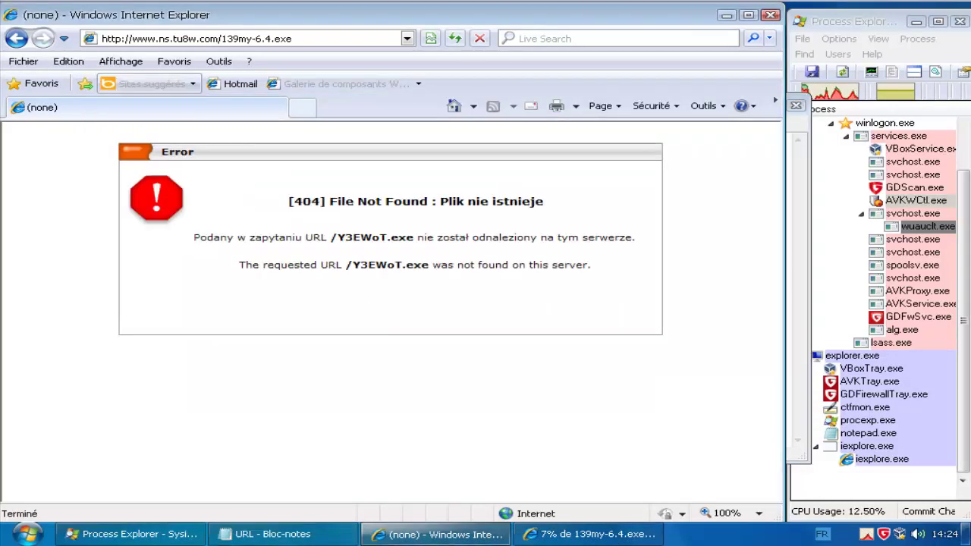
pyautogui.hotkey('alt', 'd')
pyautogui.hotkey('ctrl', 'v')
pyautogui.press('Return')
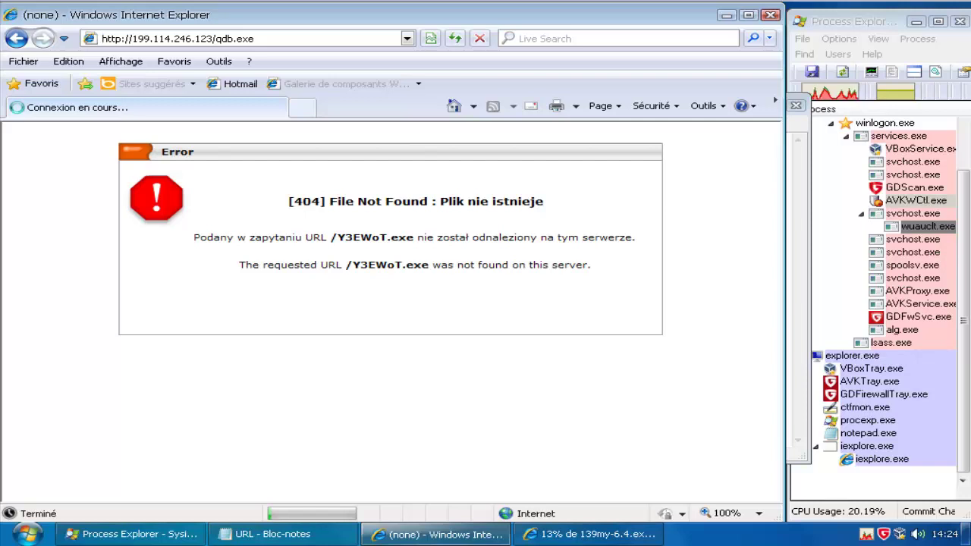
# Step: Copy the eighth extra address, spireportal.net/L3ork1v.exe, and mark the 199.114.246.123/qdb.exe line with a "v" in Notepad
pyautogui.click(282, 534)
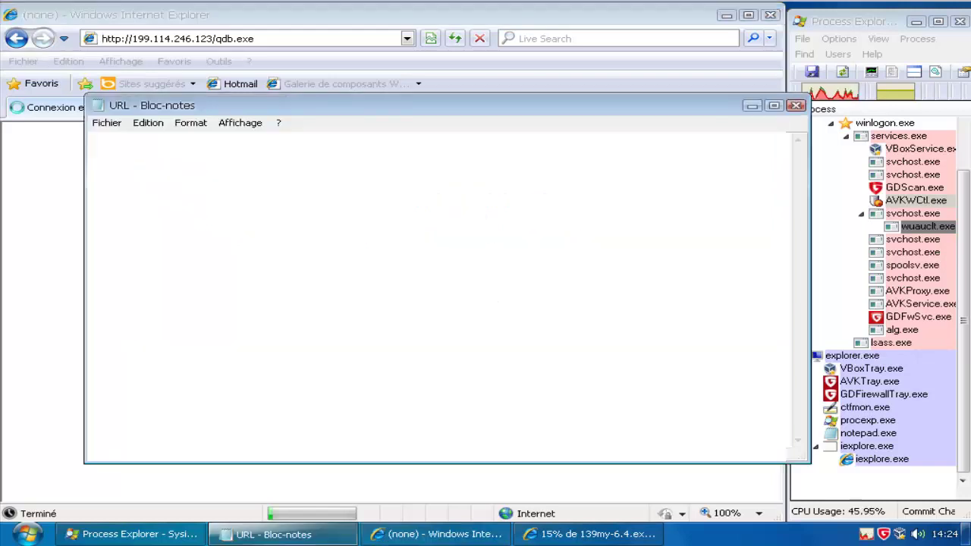
pyautogui.moveTo(296, 381); pyautogui.dragTo(90, 381)
pyautogui.hotkey('ctrl', 'c')
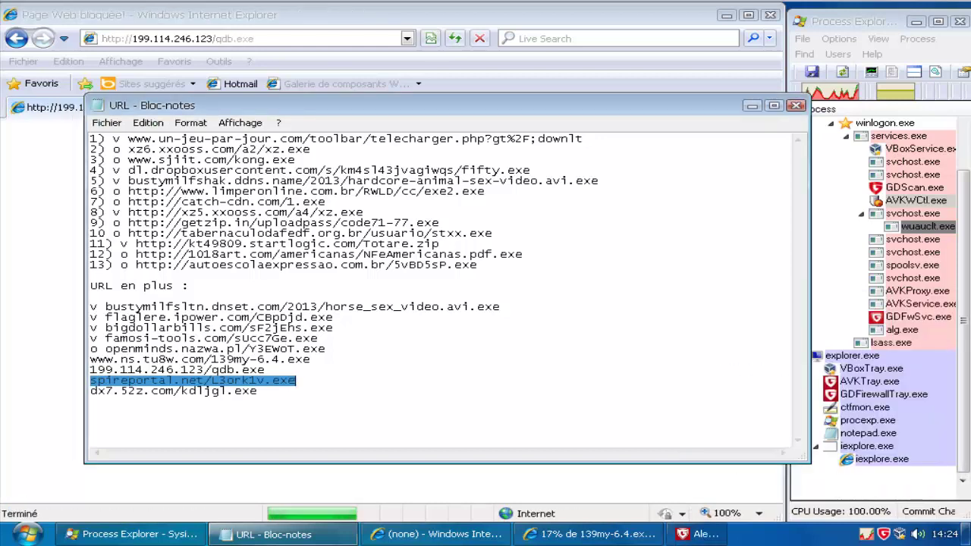
pyautogui.rightClick(243, 380)
pyautogui.click(274, 422)
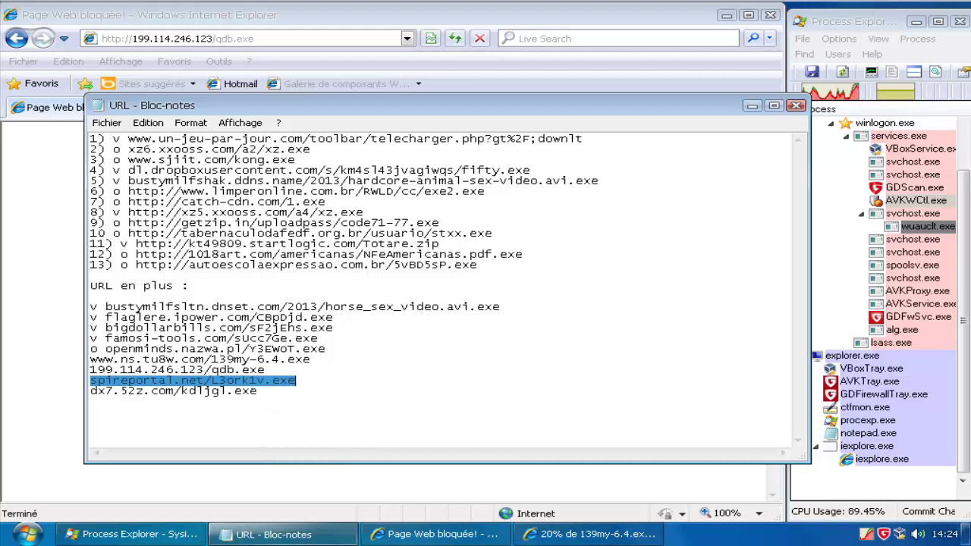
pyautogui.click(91, 371)
pyautogui.write('v')
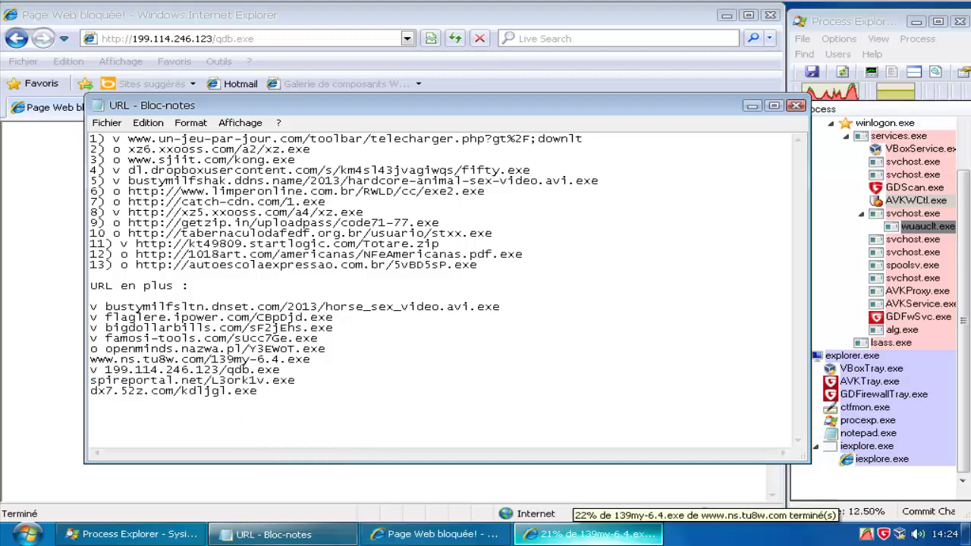
# Step: Load the copied spireportal.net/L3ork1v.exe address in Internet Explorer
pyautogui.hotkey('alt', 'Tab')
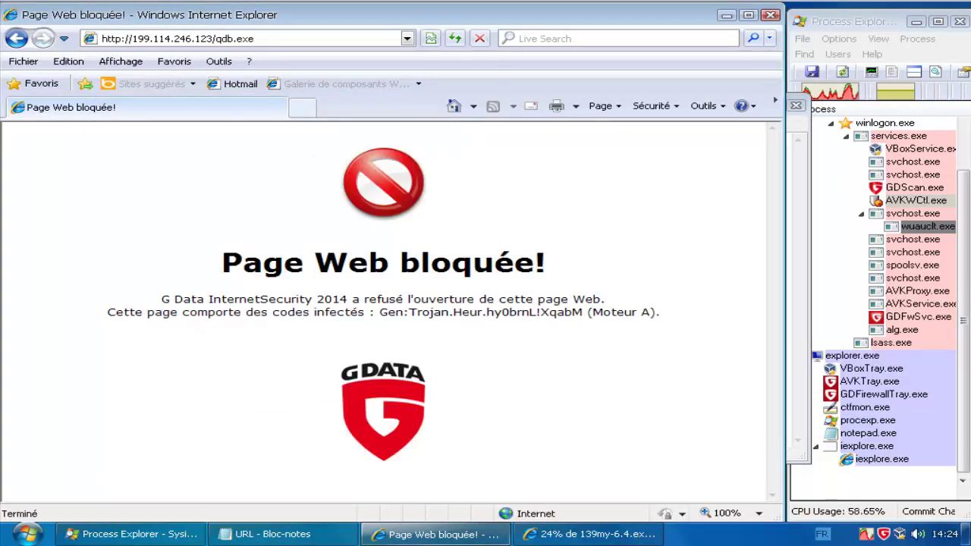
pyautogui.hotkey('alt', 'd')
pyautogui.hotkey('ctrl', 'v')
pyautogui.press('Return')
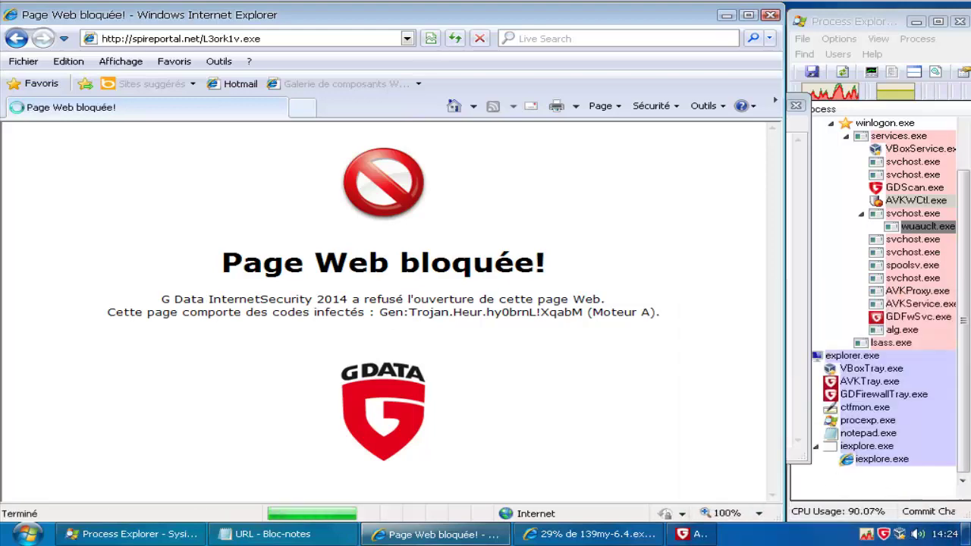
# Step: Mark the eighth extra address, the spireportal.net one, with a "v" in front of it in Notepad
pyautogui.click(284, 535)
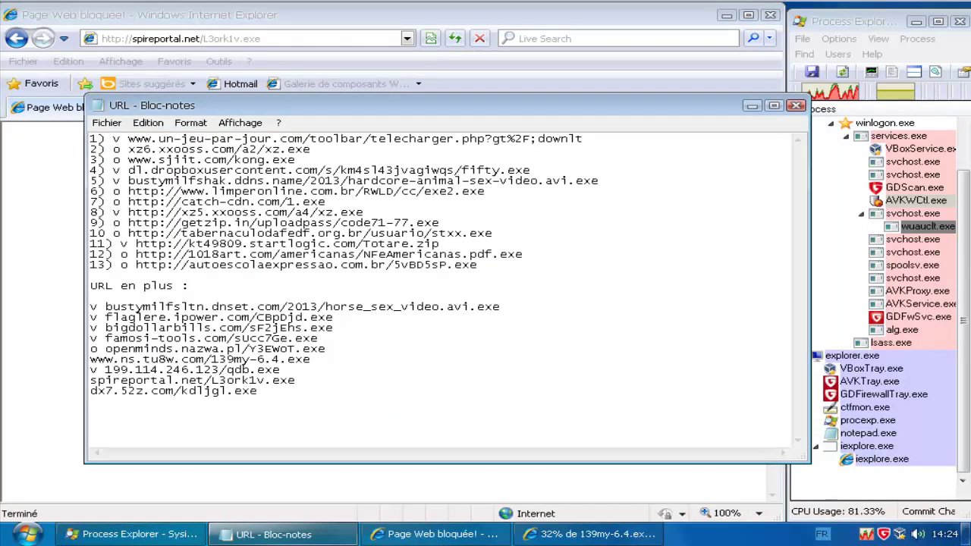
pyautogui.press('Left')
pyautogui.press('Left')
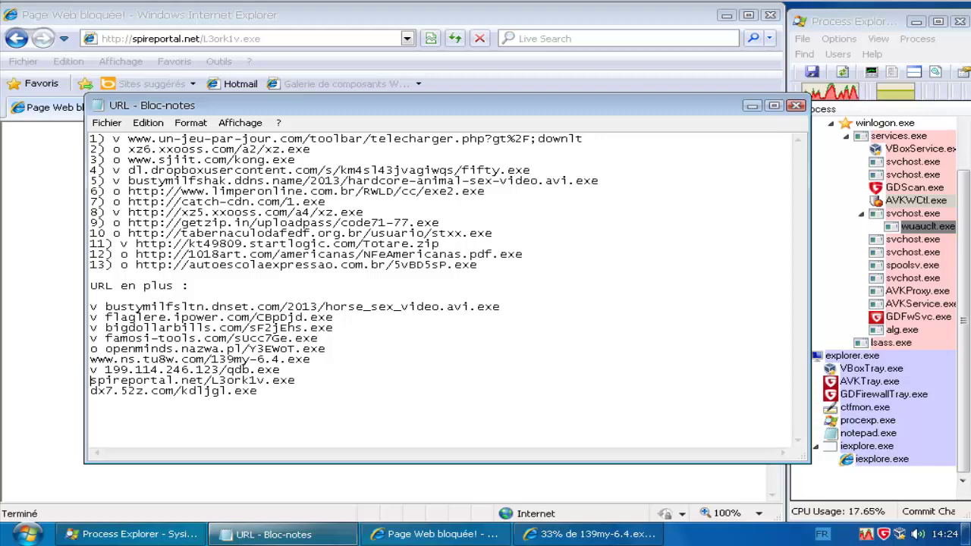
pyautogui.write('v')
# Step: Copy the ninth extra address, dx7.52z.com/kdljgl.exe, from the Notepad list, load it in Internet Explorer and dismiss the antivirus alert
pyautogui.press('Home')
pyautogui.hotkey('shift', 'End')
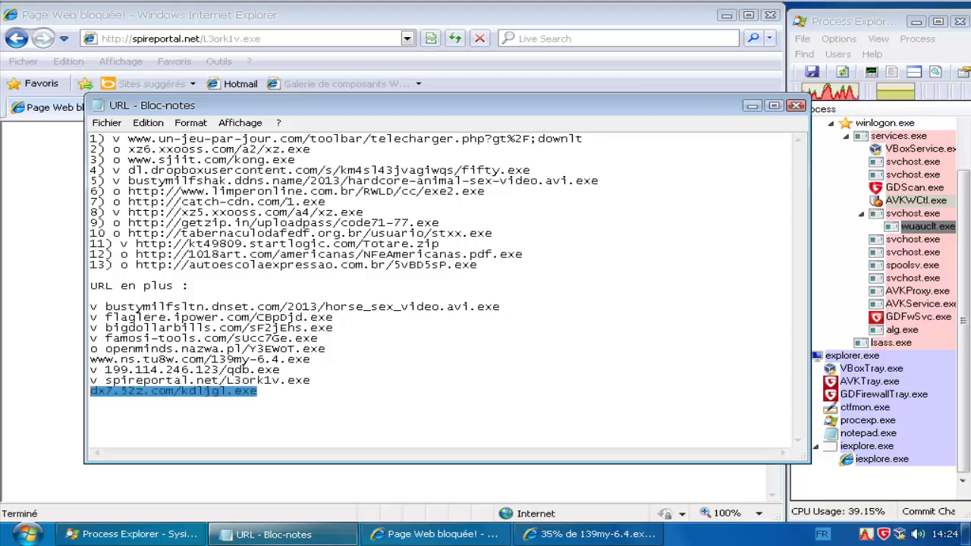
pyautogui.click(261, 39)
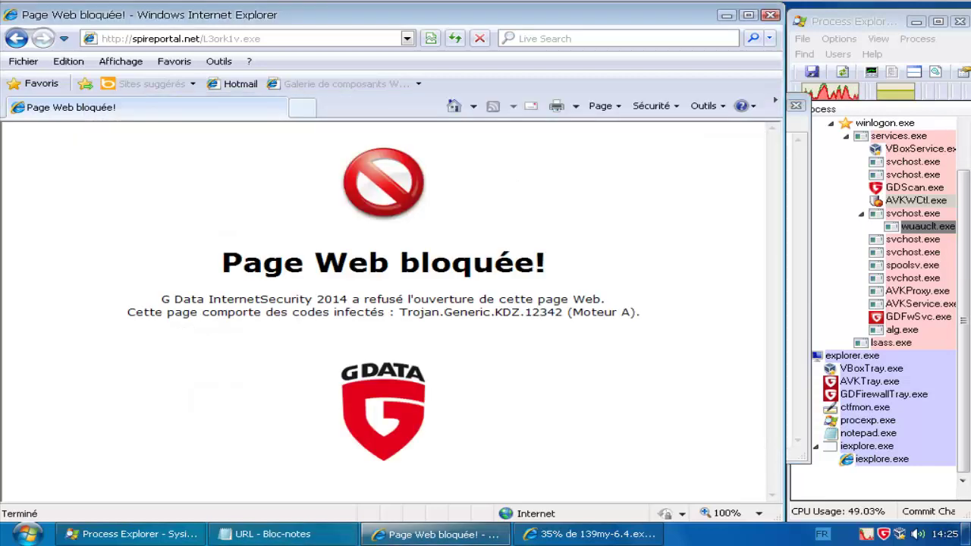
pyautogui.write('dx7.52z.com/kdljgl.exe')
pyautogui.press('Return')
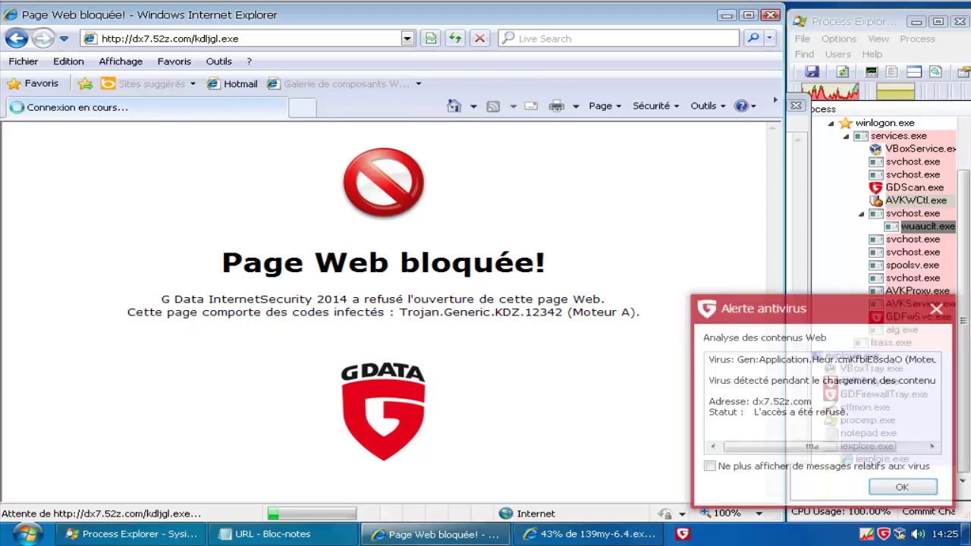
pyautogui.click(903, 487)
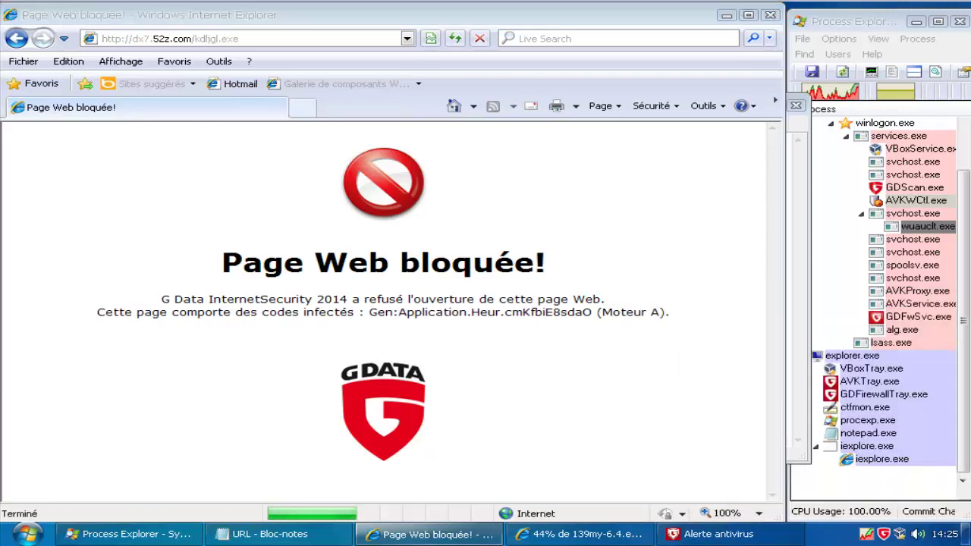
# Step: Bring up the 139my-6.4.exe download and answer its antivirus alert by sending the file to quarantine (Envoyer fichier en quarantaine)
pyautogui.click(587, 534)
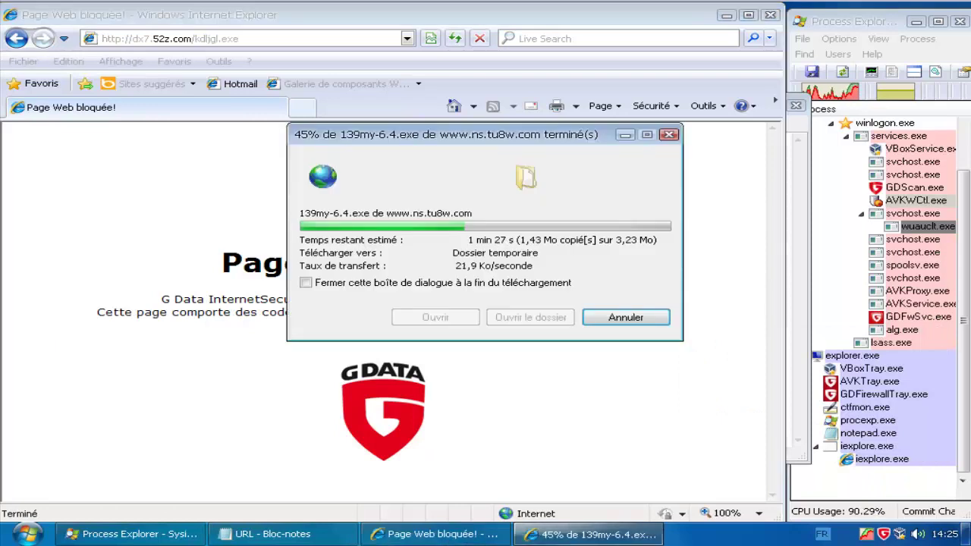
pyautogui.click(329, 543)
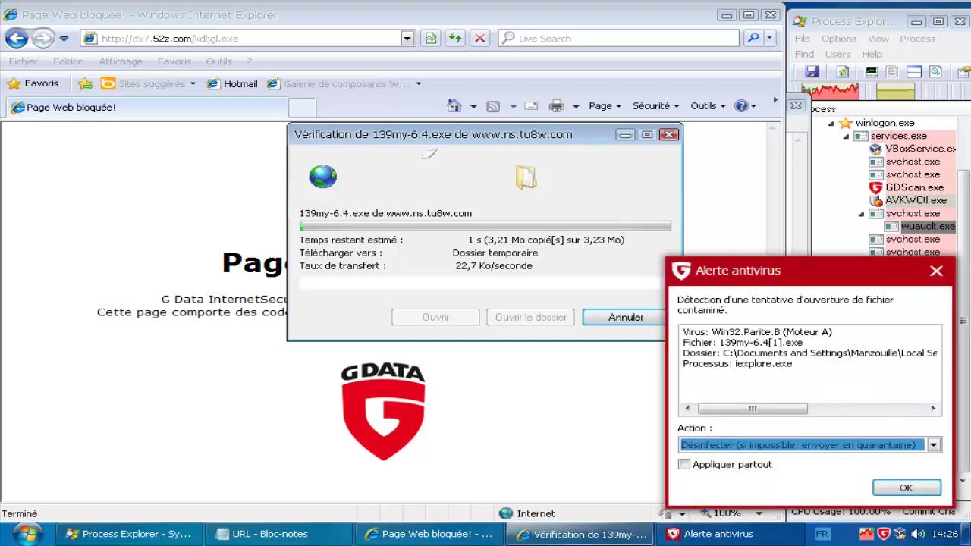
pyautogui.moveTo(713, 332); pyautogui.dragTo(806, 344)
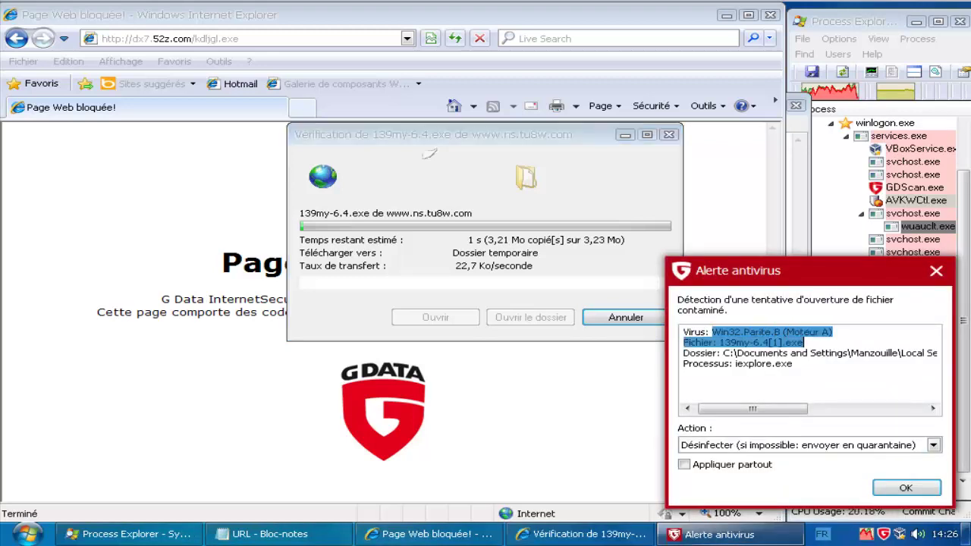
pyautogui.click(807, 346)
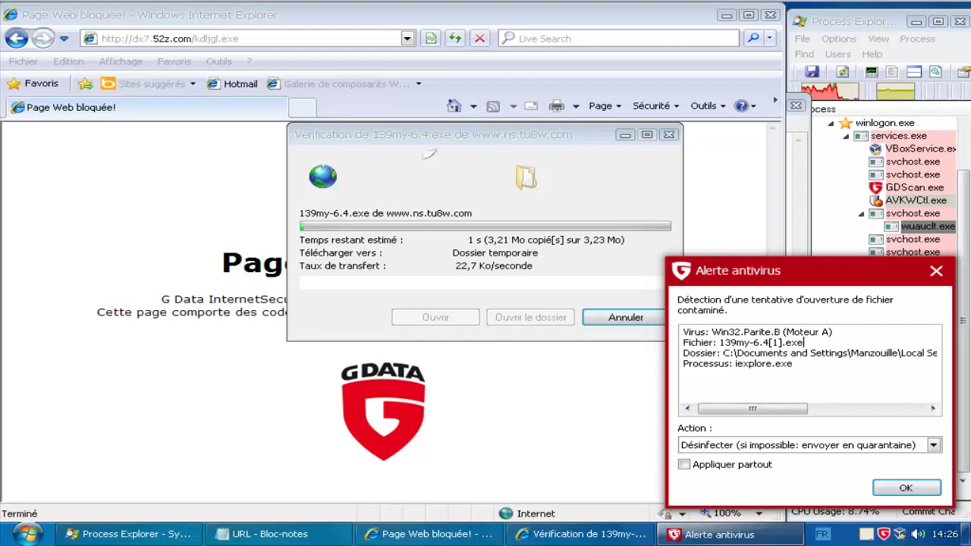
pyautogui.click(934, 446)
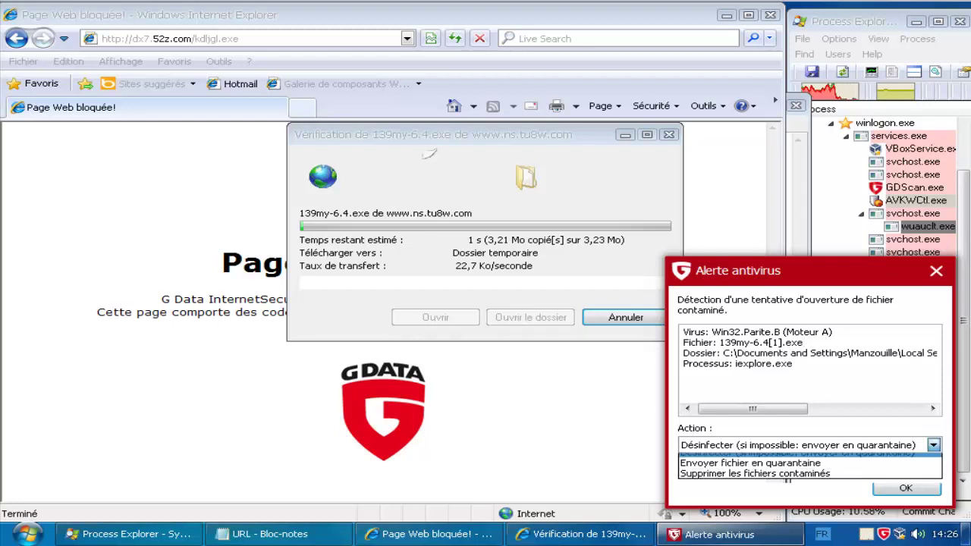
pyautogui.press('Down')
pyautogui.press('Down')
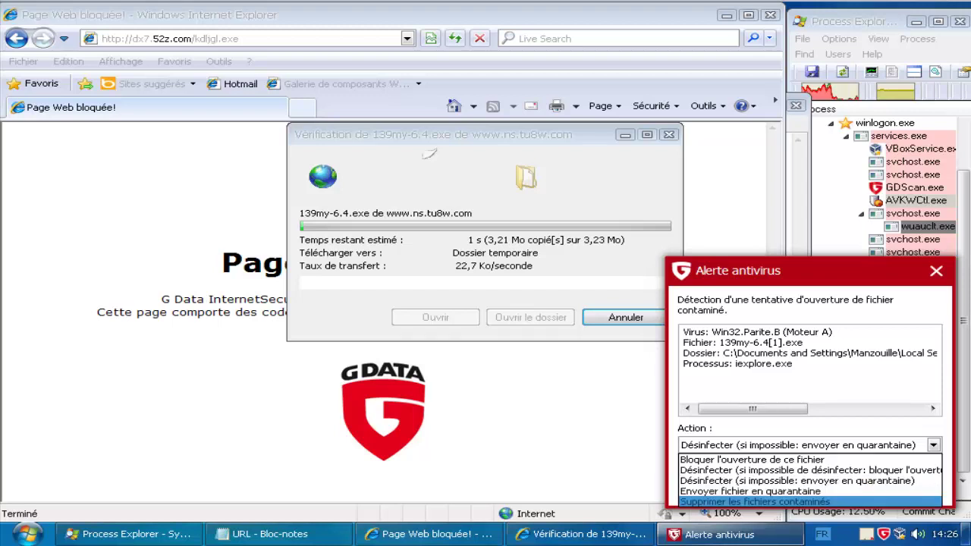
pyautogui.press('Up')
pyautogui.press('Return')
pyautogui.press('Return')
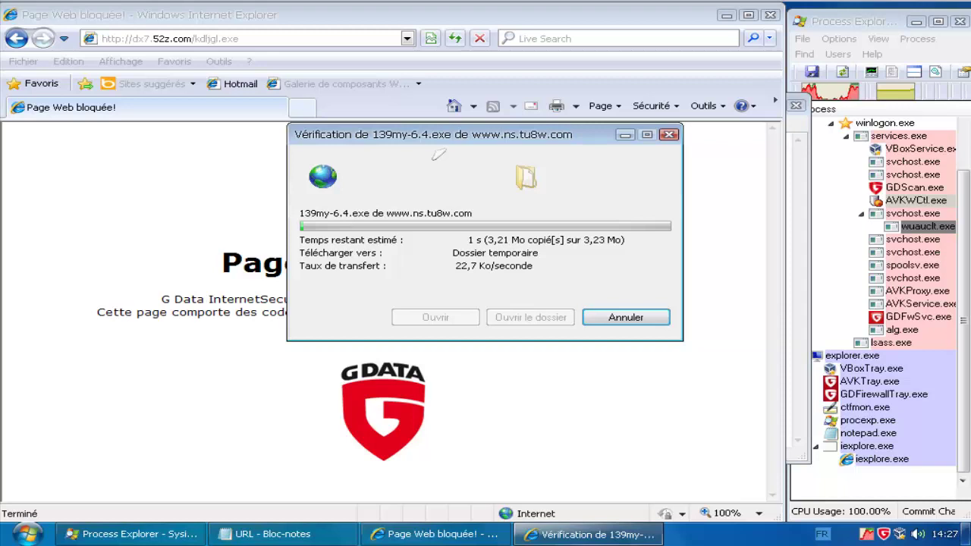
pyautogui.click(265, 535)
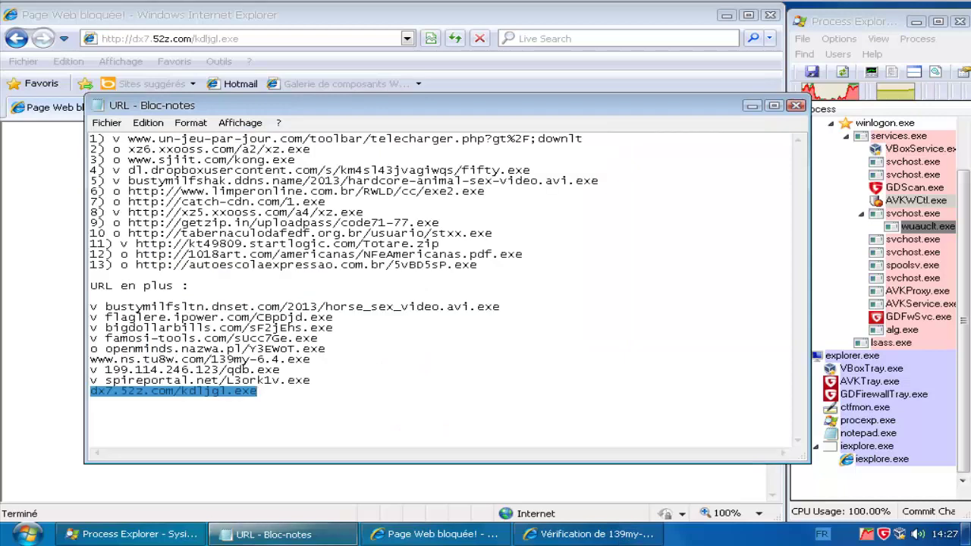
pyautogui.click(91, 359)
pyautogui.write('v')
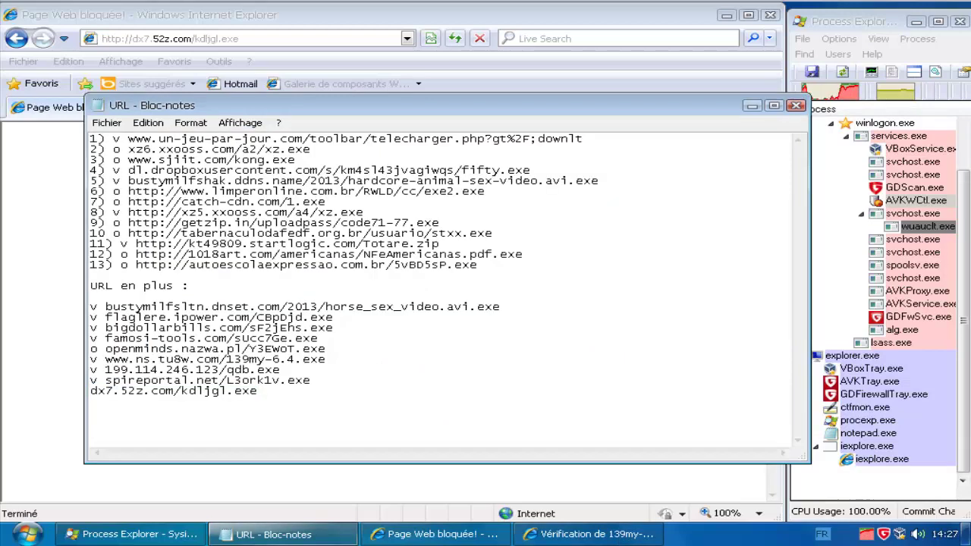
pyautogui.click(106, 122)
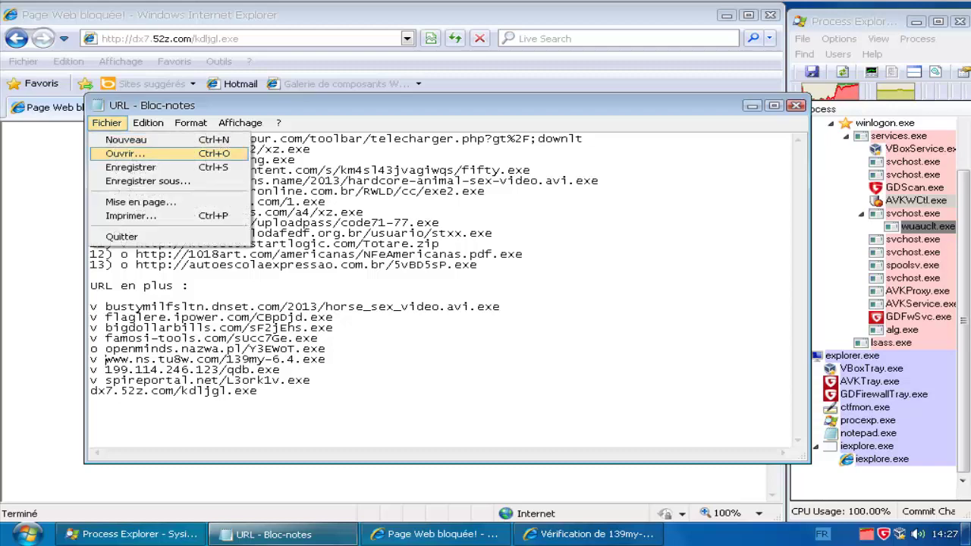
pyautogui.click(130, 168)
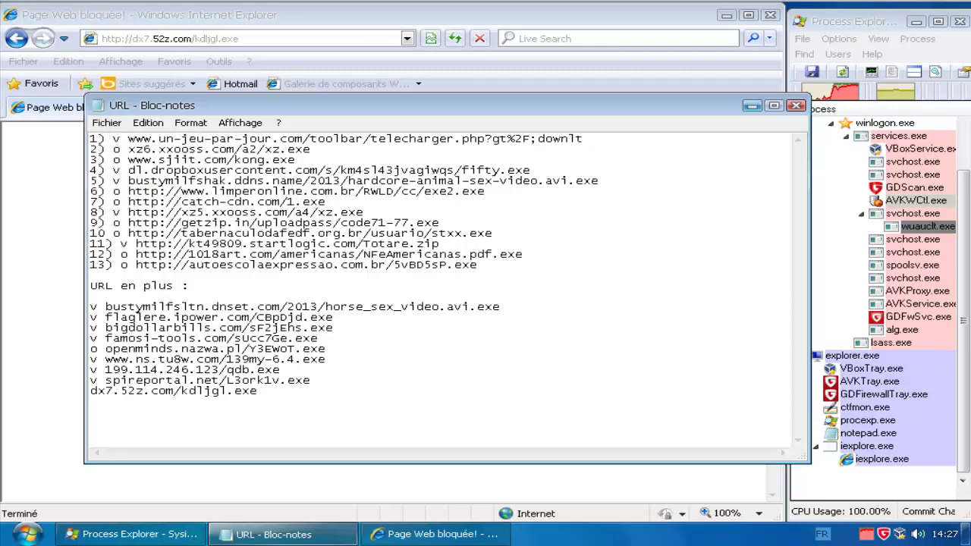
# Step: Minimize the Notepad list, and close Internet Explorer once the G Data quarantine notice is dismissed
pyautogui.click(752, 106)
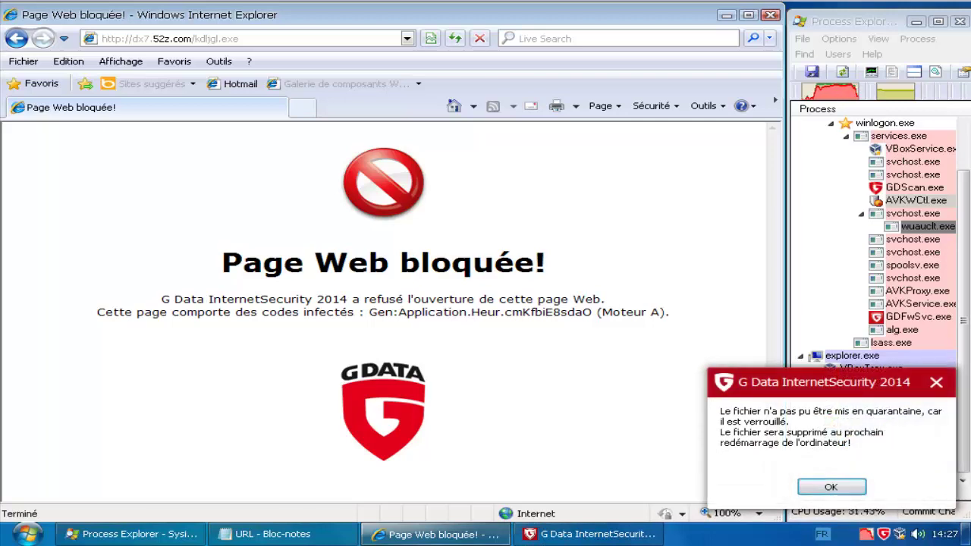
pyautogui.click(832, 487)
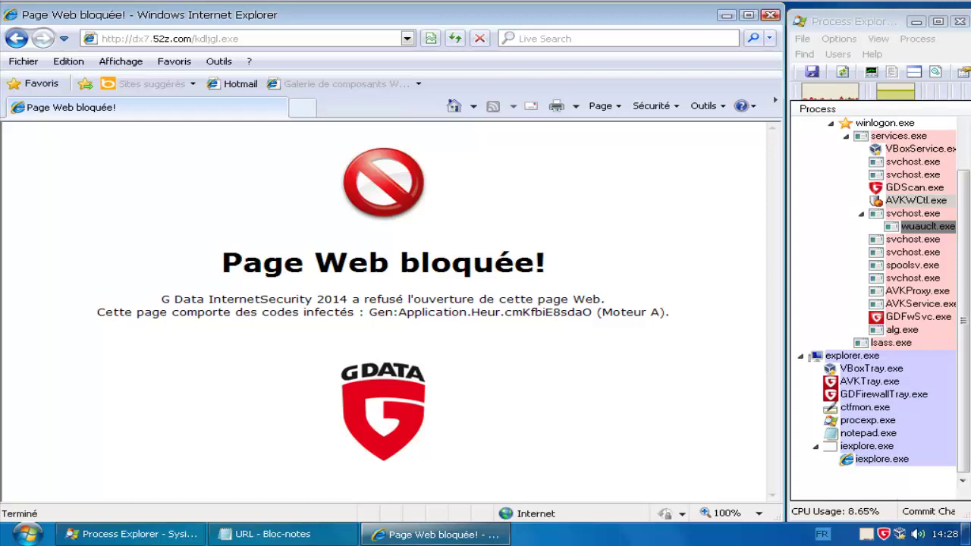
pyautogui.click(771, 14)
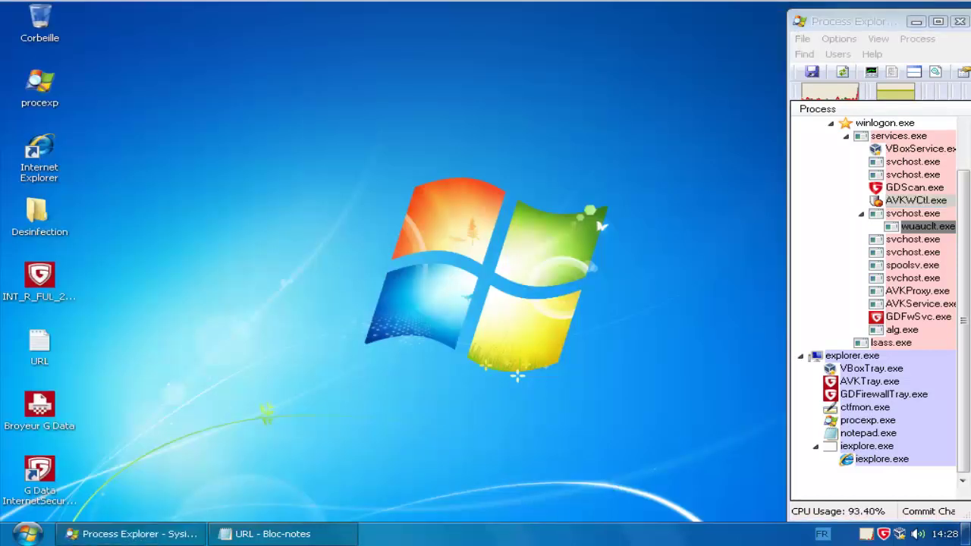